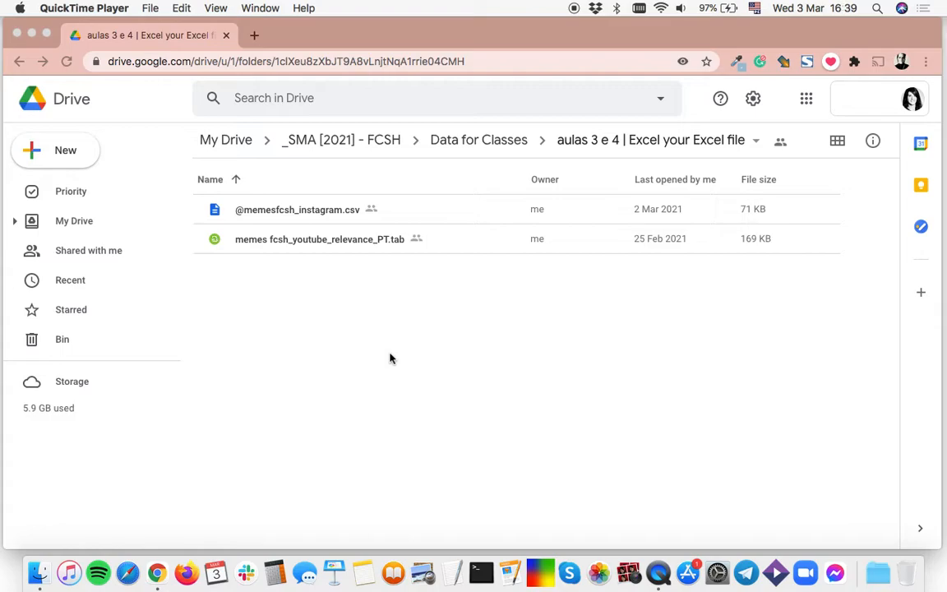
left_click(582, 148)
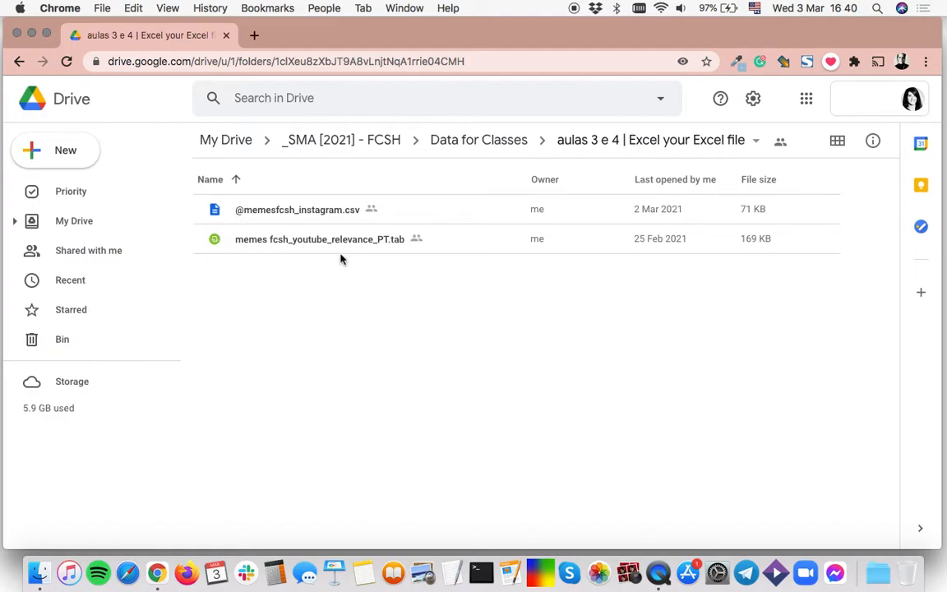
double_click(311, 215)
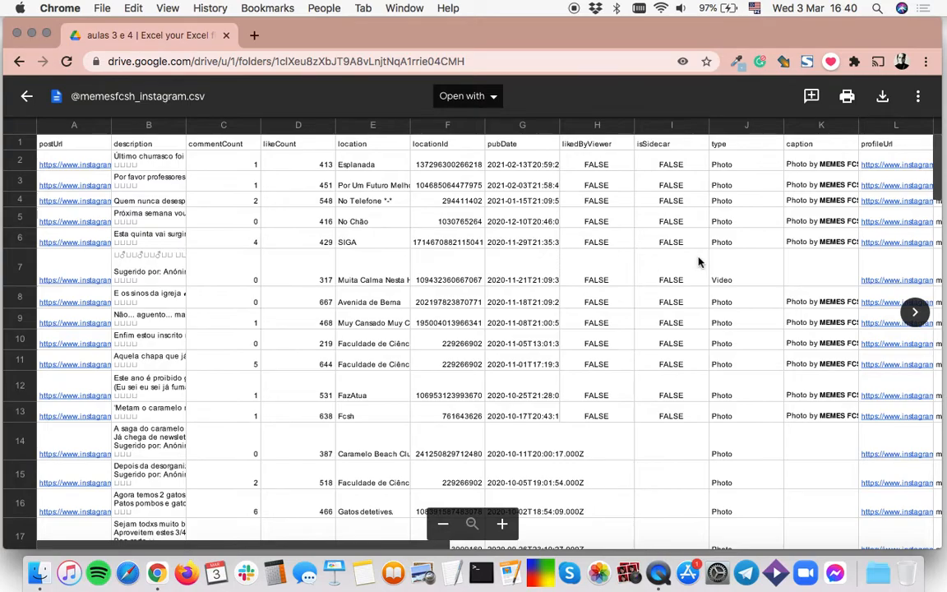
scroll(695, 261, "right", 10)
scroll(697, 260, "right", 5)
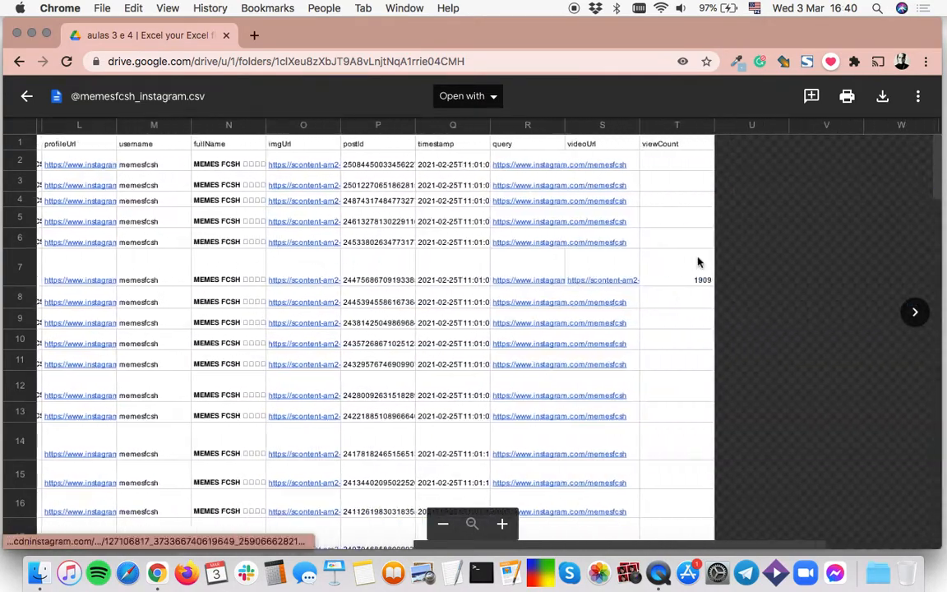
scroll(307, 263, "left", 10)
scroll(306, 263, "left", 3)
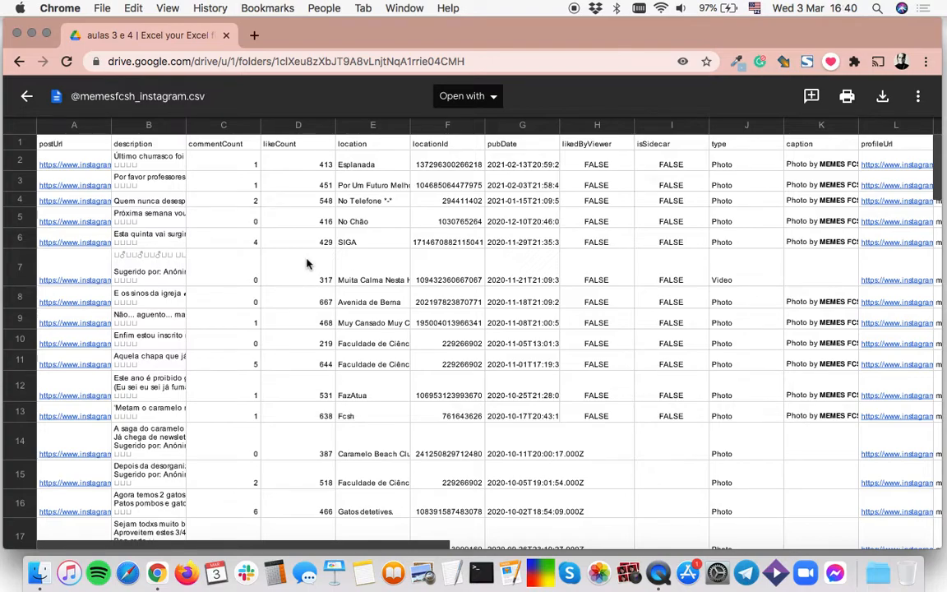
left_click(496, 99)
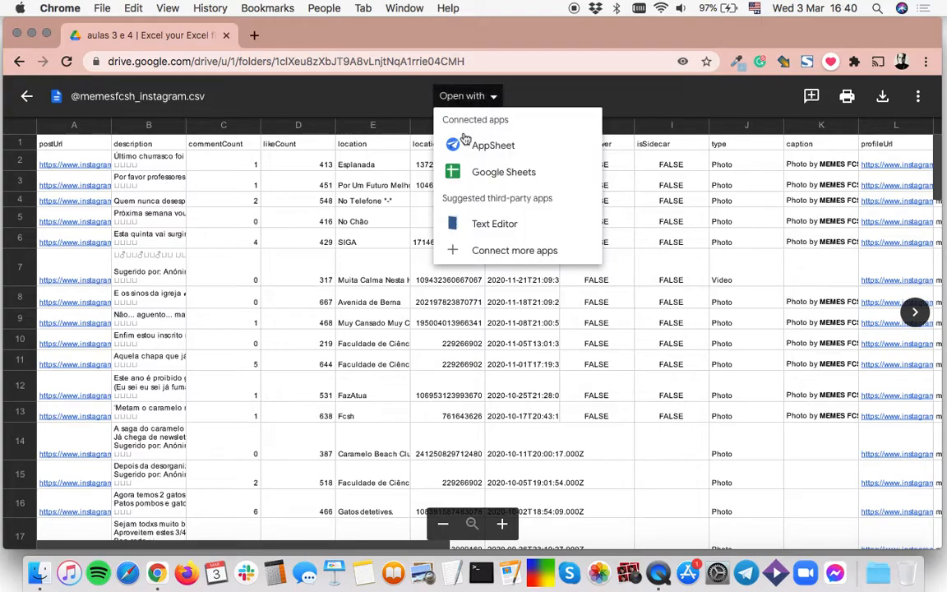
left_click(517, 176)
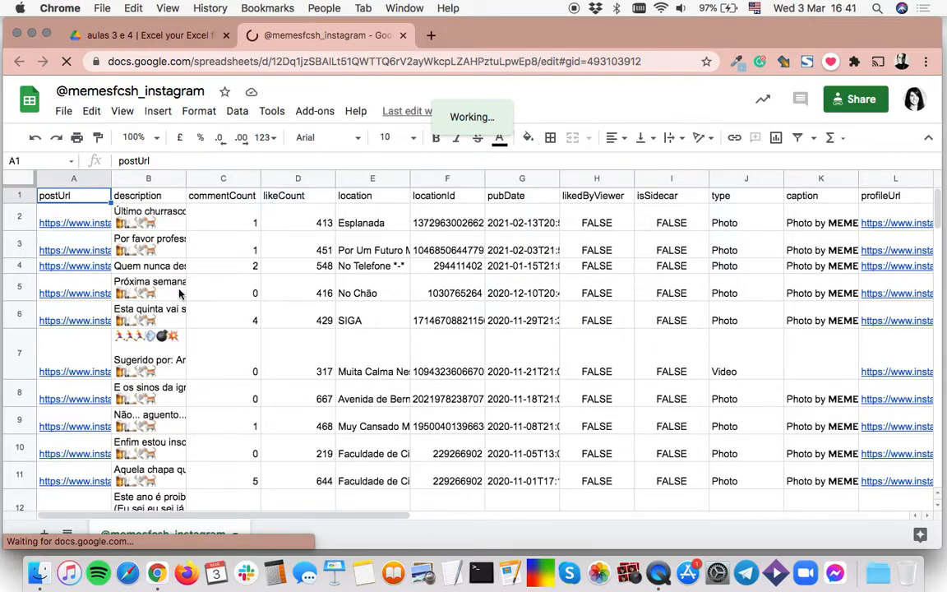
left_click(107, 92)
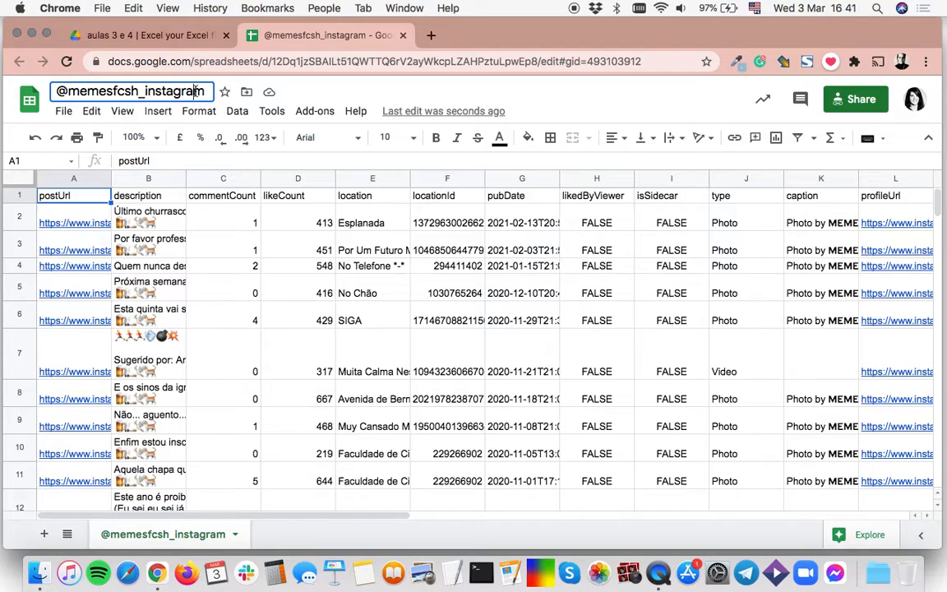
left_click(303, 324)
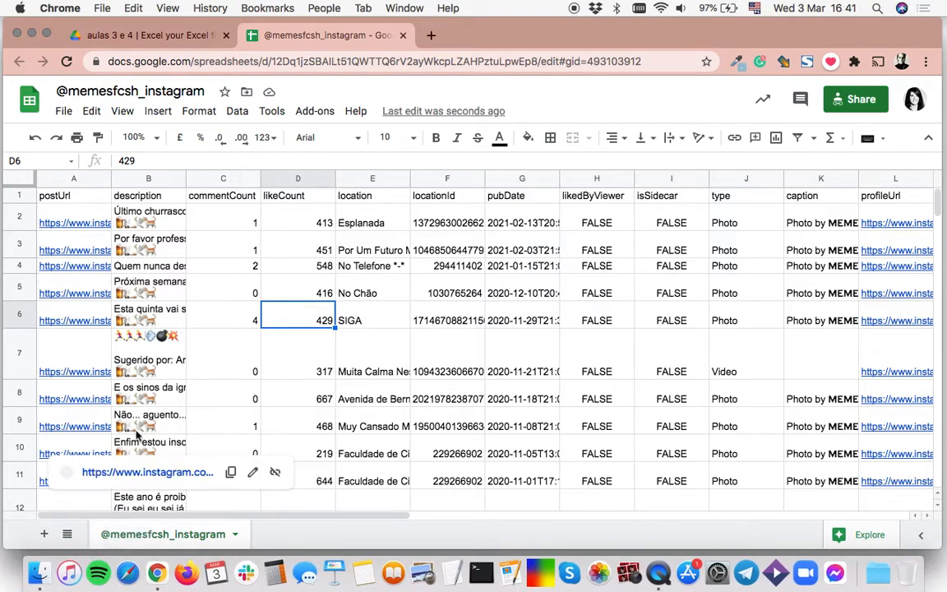
left_click(299, 505)
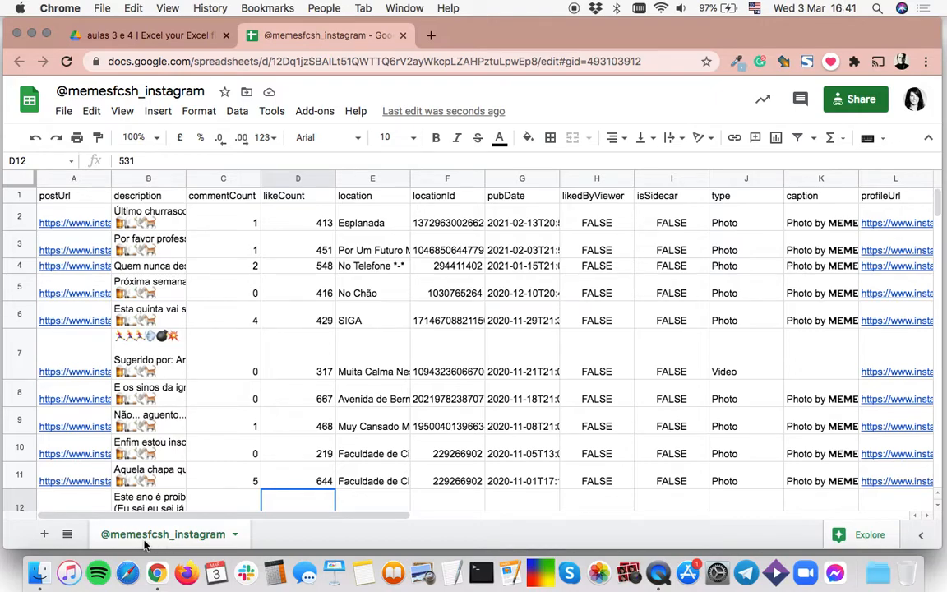
left_click(234, 536)
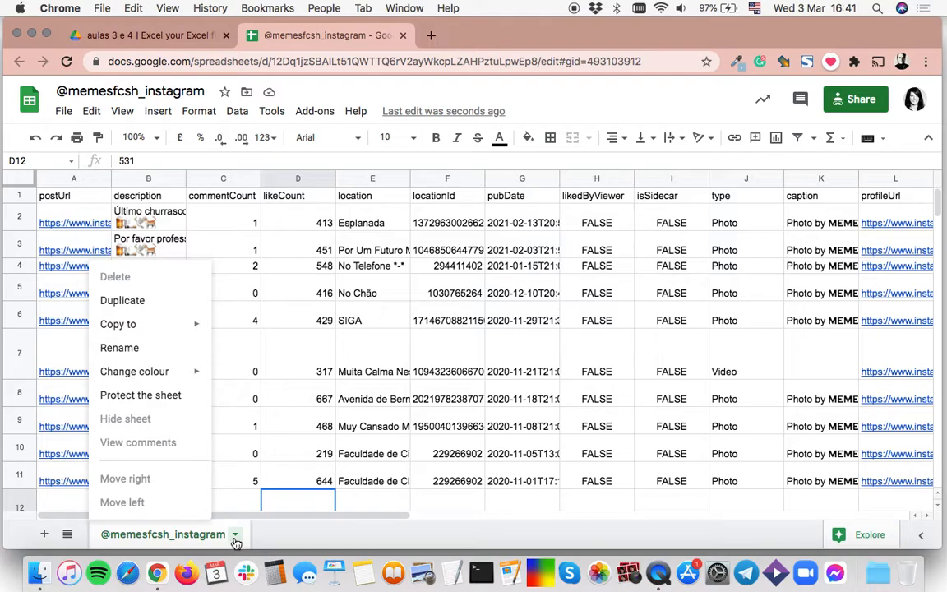
left_click(132, 302)
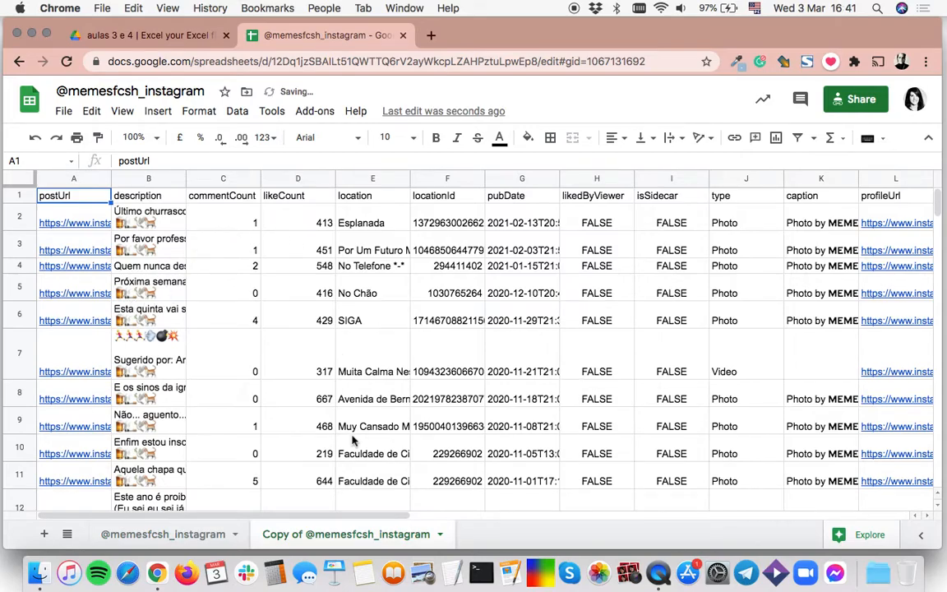
left_click(440, 534)
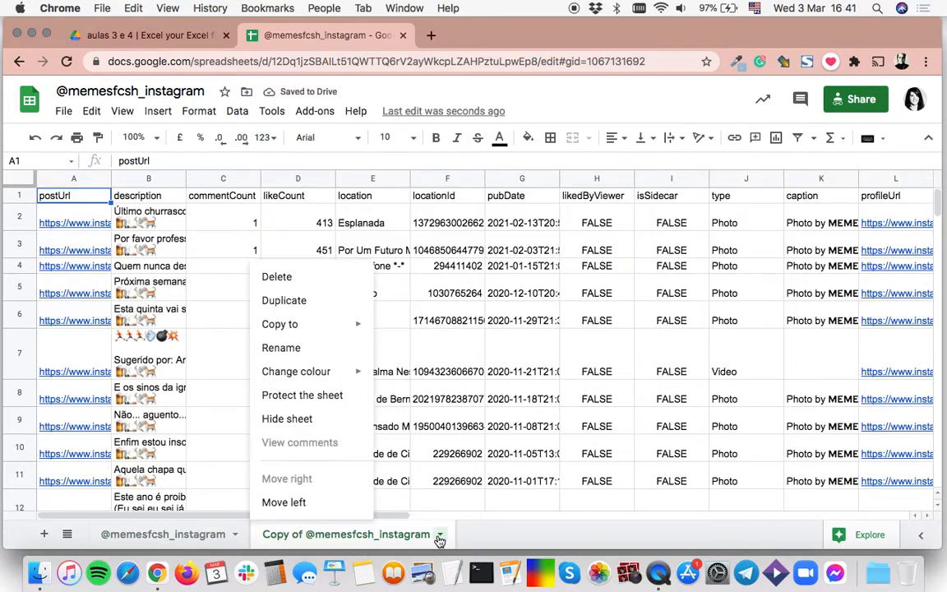
mouse_move(316, 371)
left_click(298, 348)
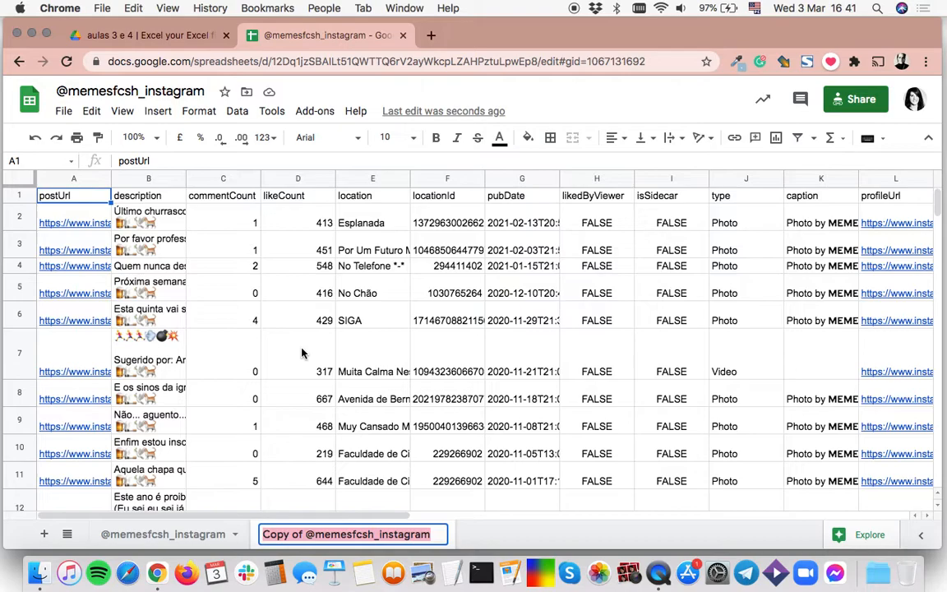
left_click(302, 535)
key("BackSpace")
key("BackSpace")
key("BackSpace")
key("BackSpace")
key("BackSpace")
key("BackSpace")
key("BackSpace")
type("cópia de tra")
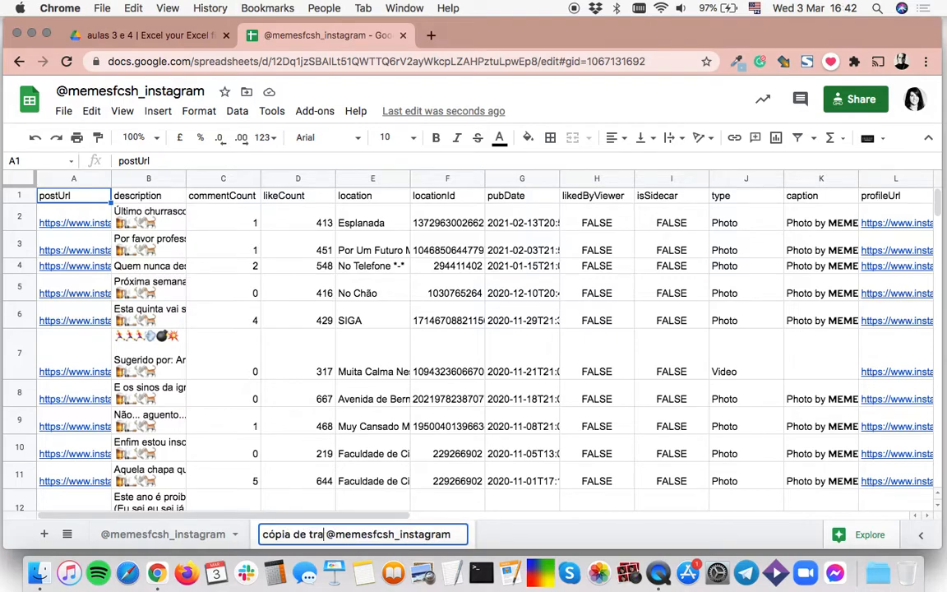
type("balho")
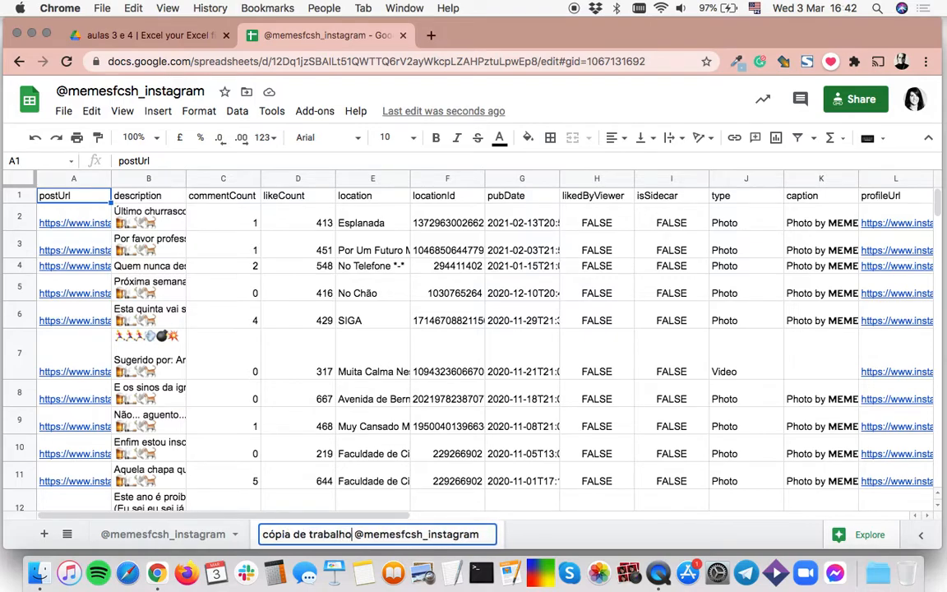
key("Return")
Step: Give the working copy's sheet tab a magenta colour and set the spreadsheet zoom to 150%
left_click(488, 535)
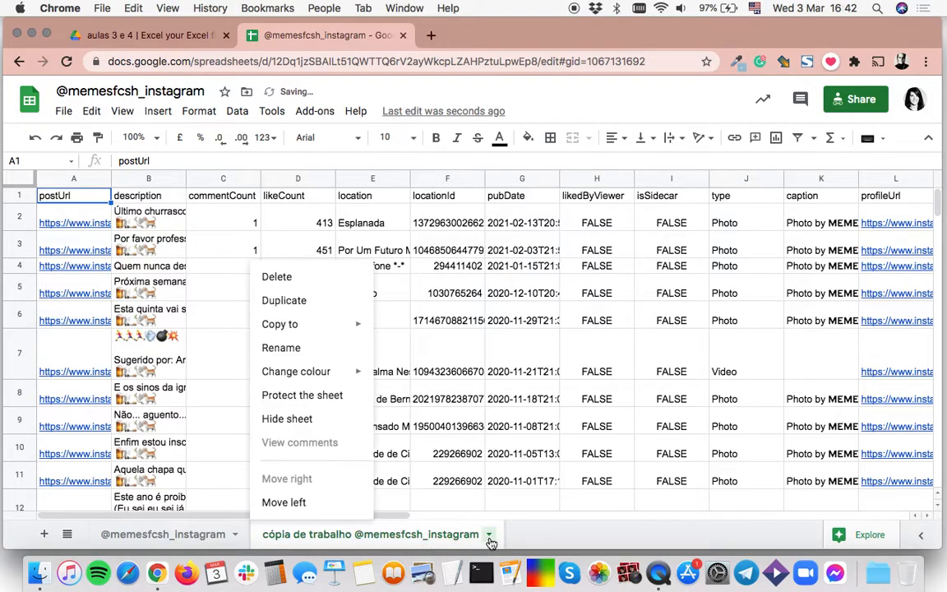
mouse_move(315, 370)
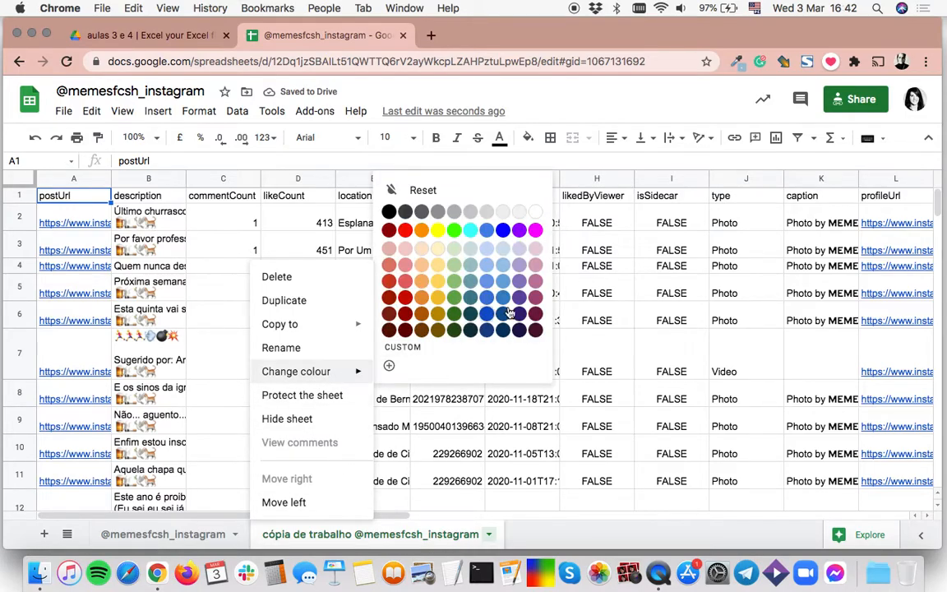
left_click(485, 211)
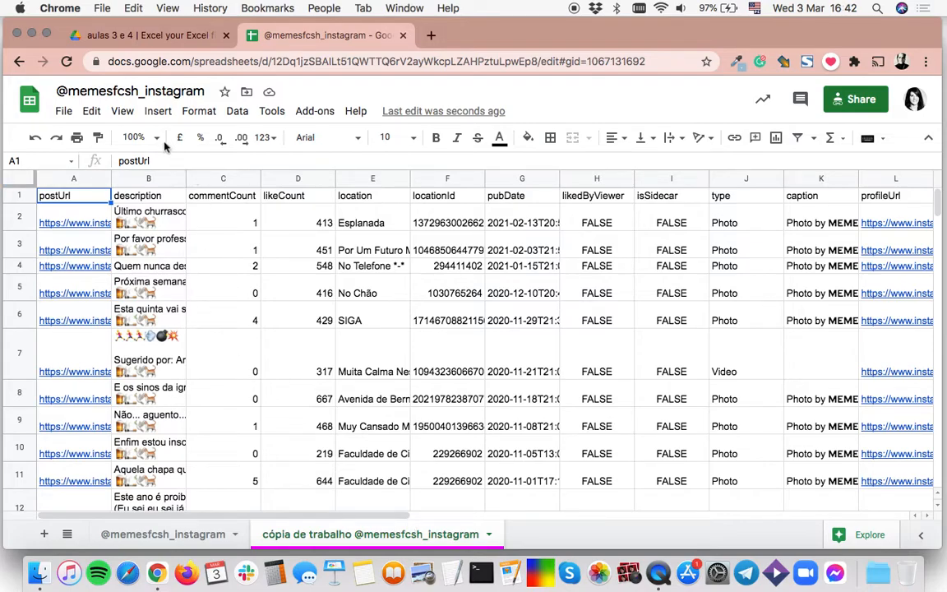
left_click(136, 138)
left_click(151, 282)
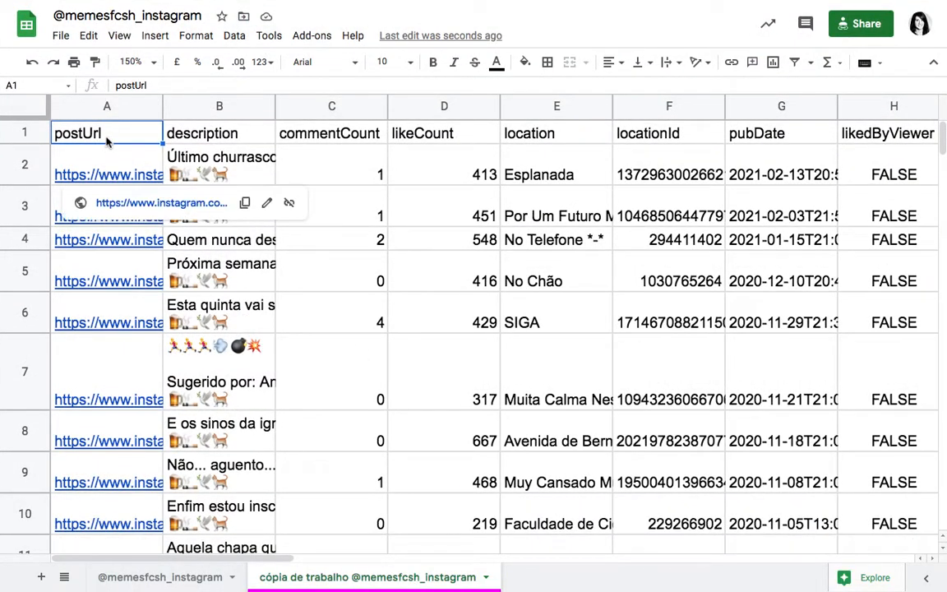
Step: Examine the postUrl, description, commentCount and likeCount columns and their headers in the working copy
left_click(106, 107)
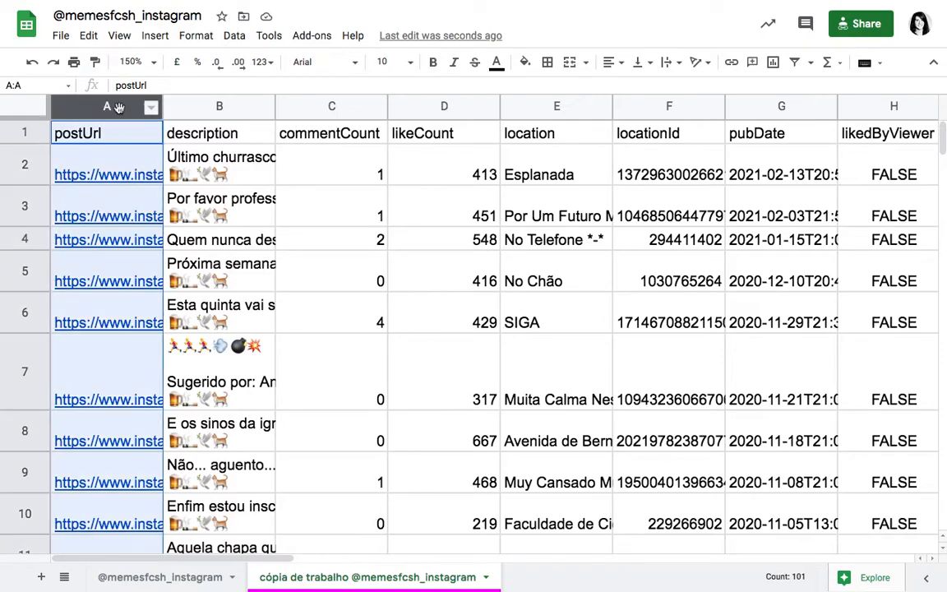
left_click(200, 108)
left_click(315, 110)
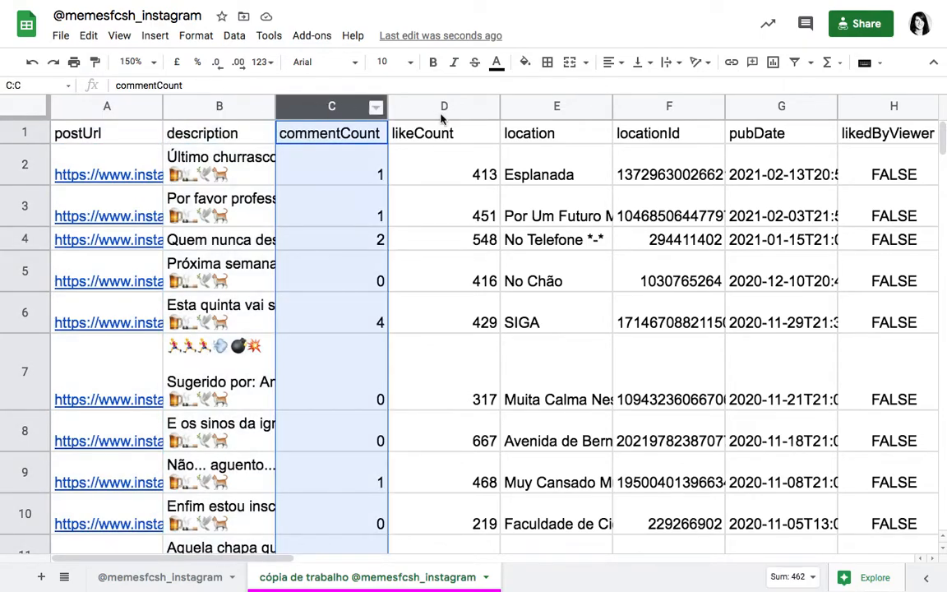
left_click(400, 106)
left_click(128, 138)
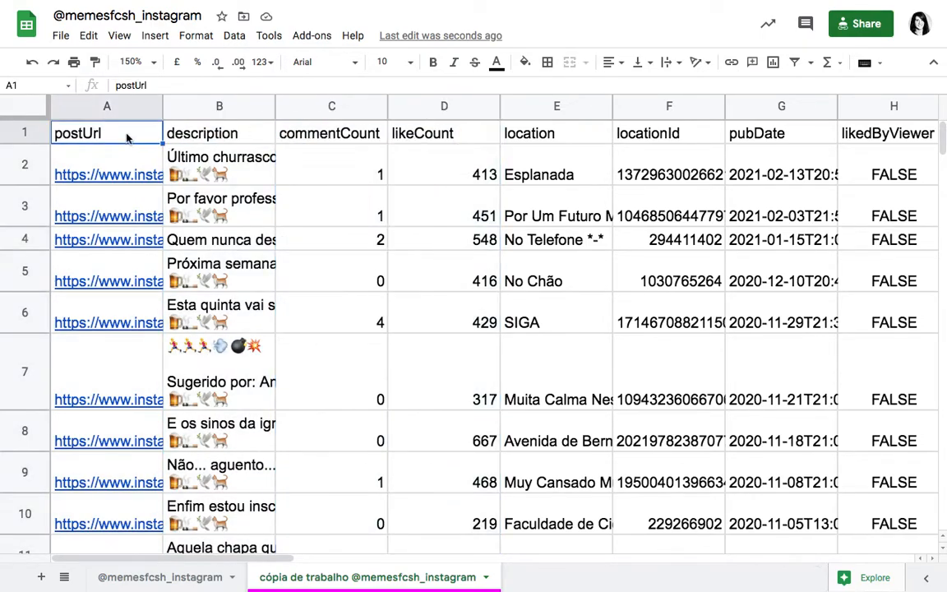
left_click(208, 133)
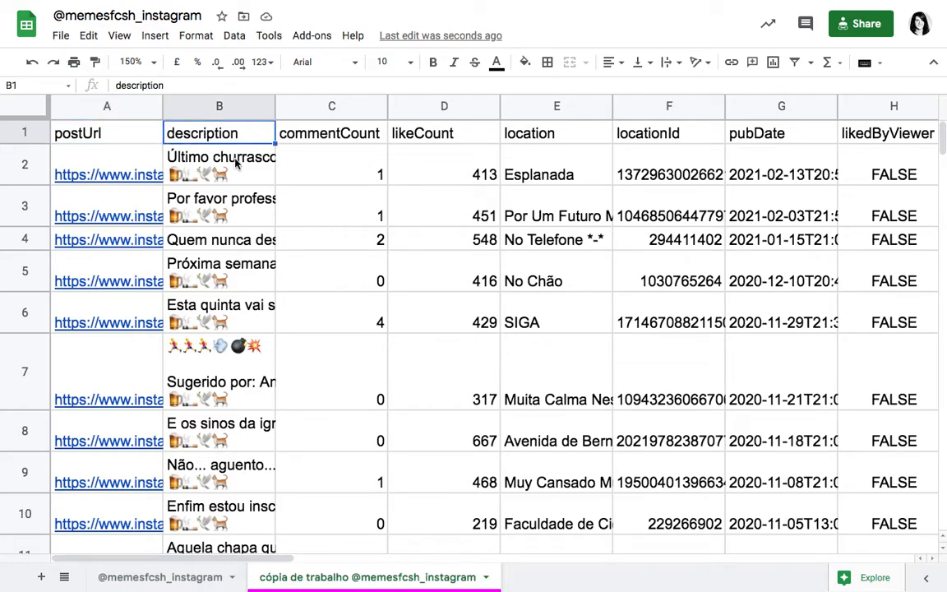
left_click(336, 137)
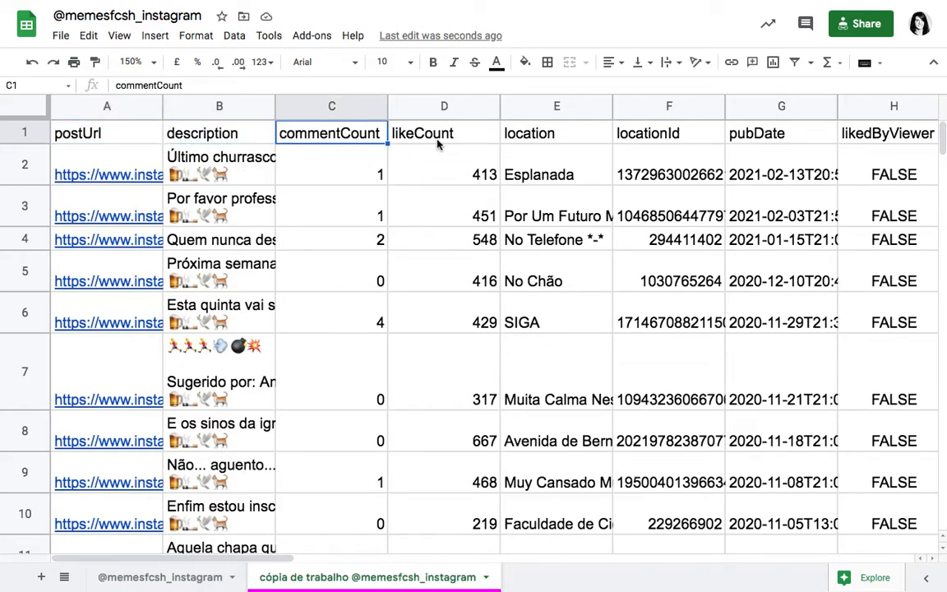
left_click(440, 143)
left_click(333, 160)
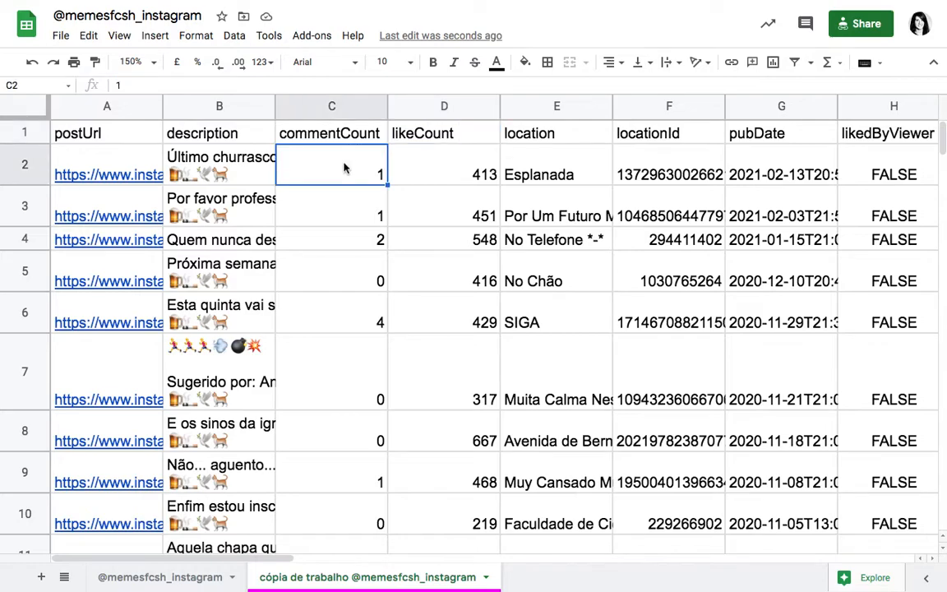
left_click(444, 135)
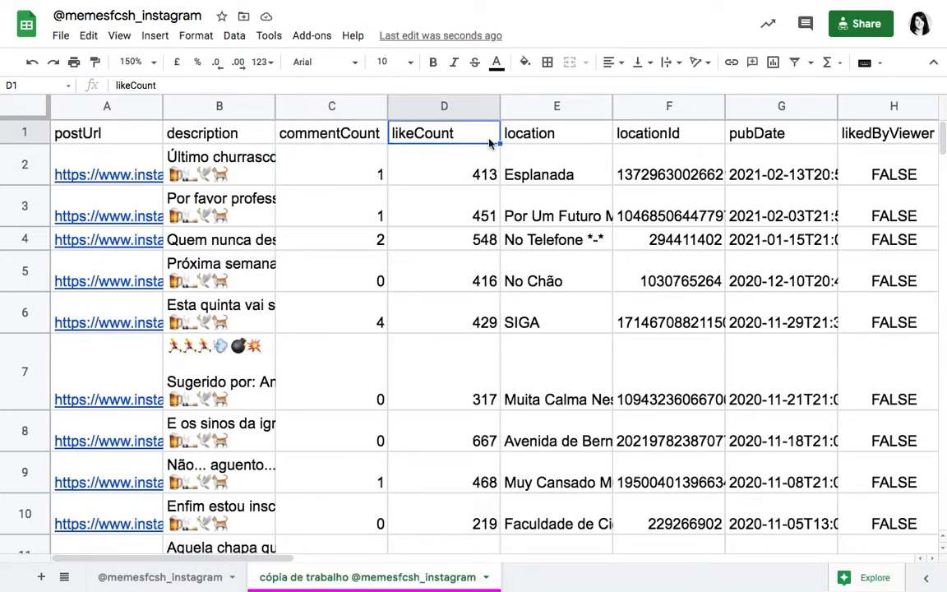
Step: Review the remaining column headers from location, locationId and pubDate through to the tagged name and username columns, then return to the first column
left_click(553, 140)
scroll(553, 141, "right", 3)
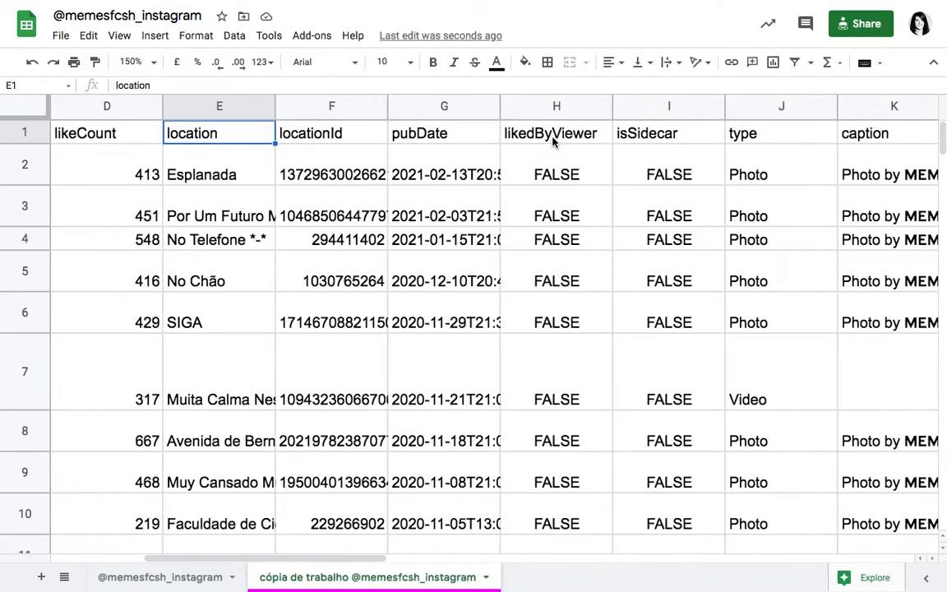
left_click(337, 137)
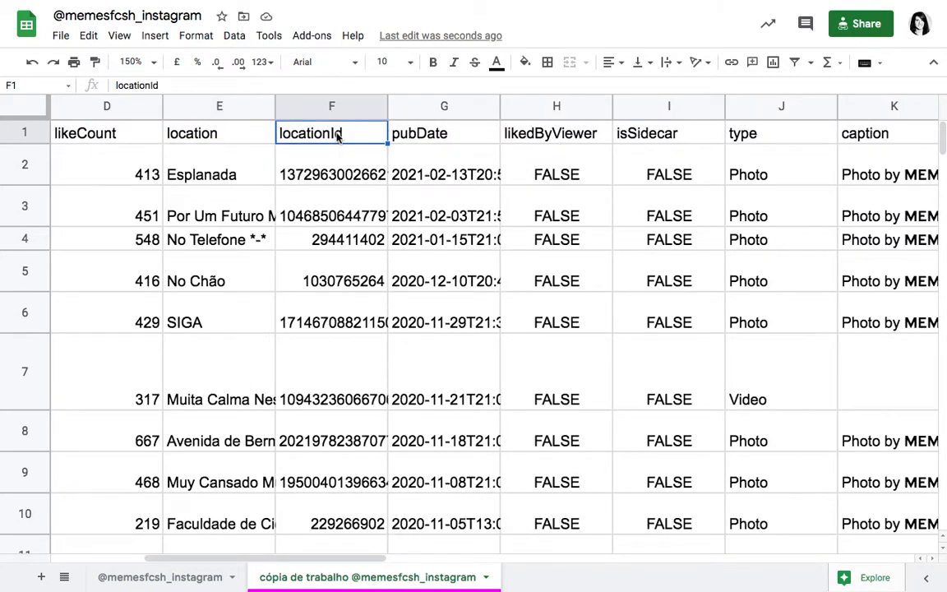
left_click(461, 135)
scroll(647, 184, "right", 3)
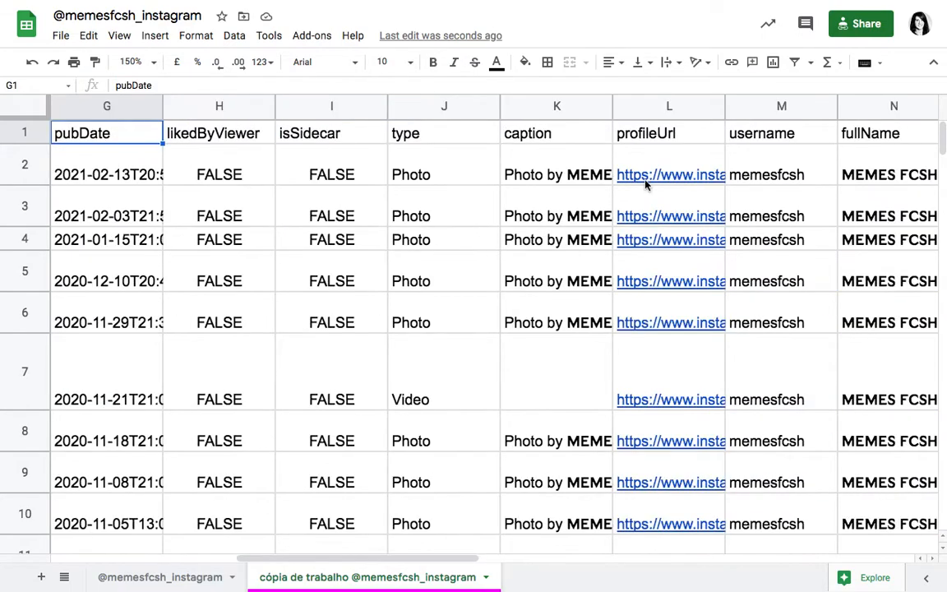
scroll(496, 218, "right", 6)
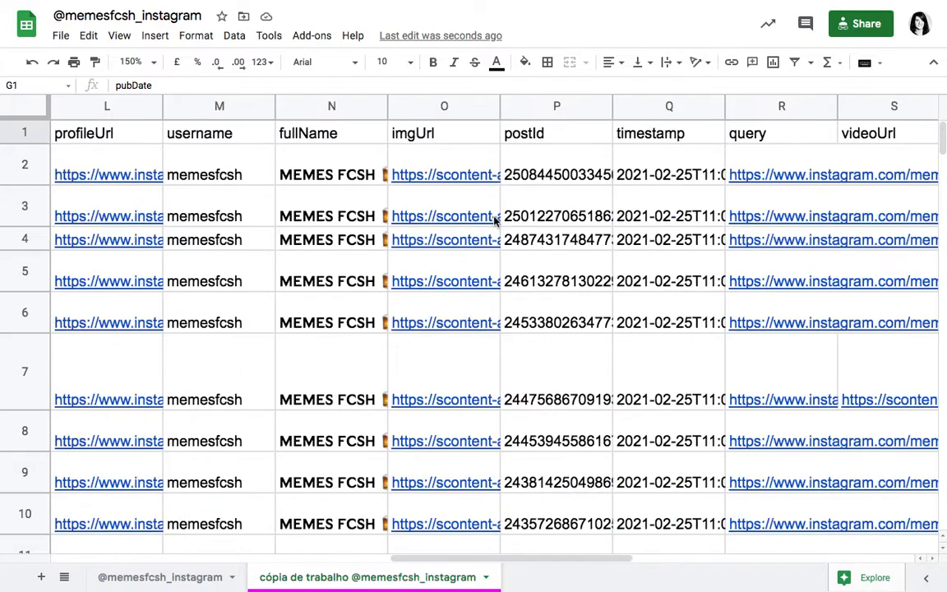
scroll(493, 218, "right", 2)
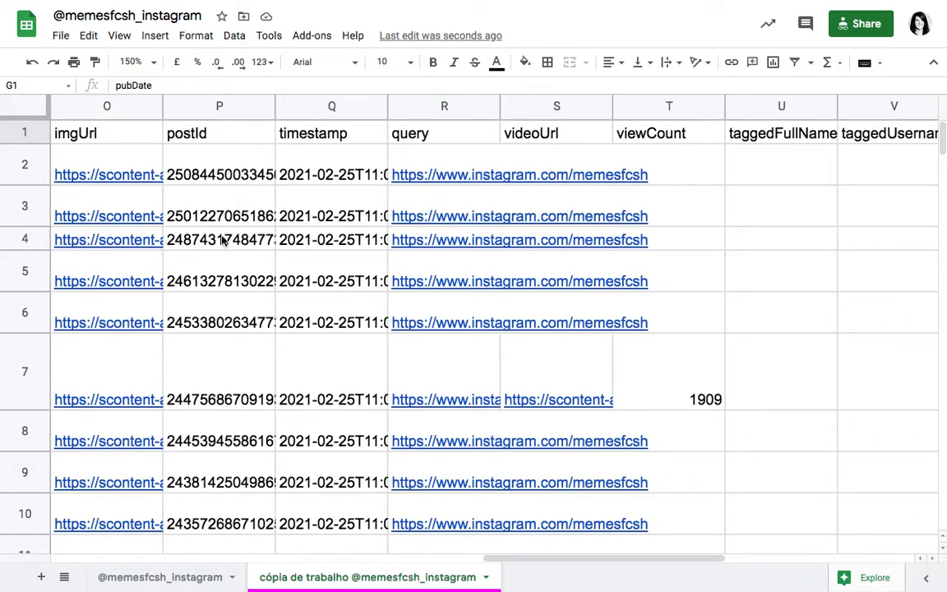
scroll(239, 239, "right", 3)
scroll(222, 239, "right", 1)
left_click(353, 134)
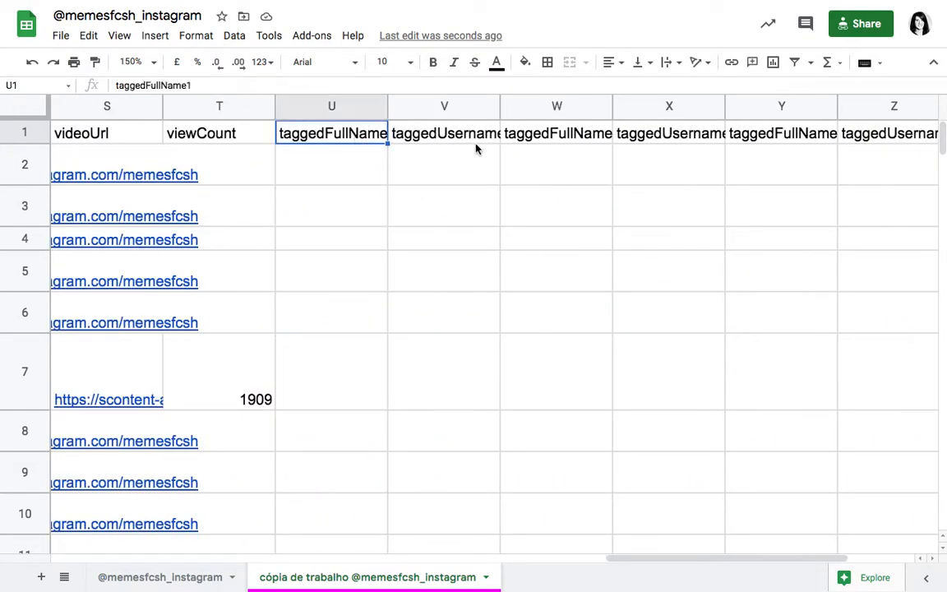
scroll(475, 149, "right", 1)
scroll(475, 149, "right", 1)
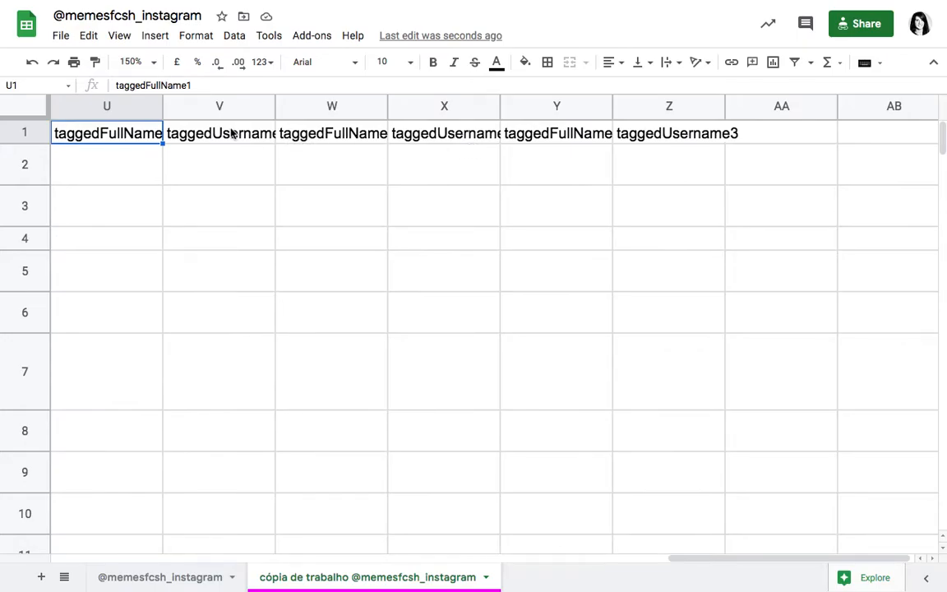
scroll(308, 211, "down", 5)
scroll(308, 213, "up", 5)
scroll(310, 214, "left", 10)
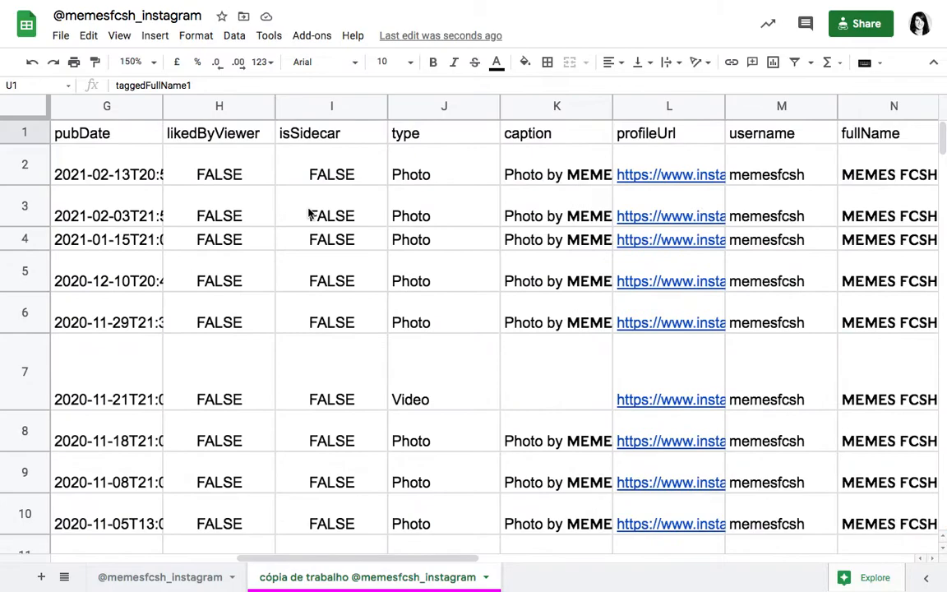
scroll(310, 214, "left", 8)
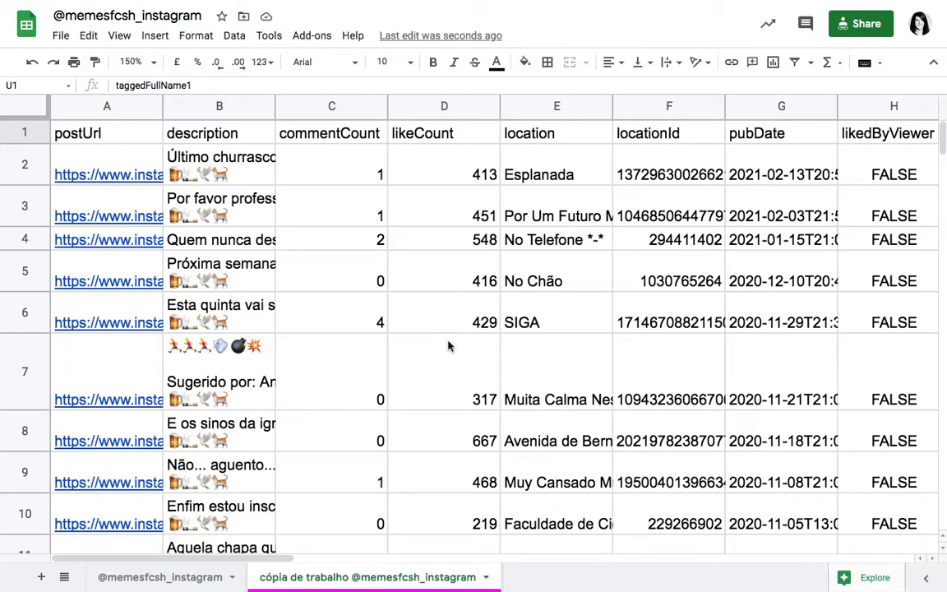
Step: Format the header row of the working copy in bold with a golden yellow fill across all columns
left_click(25, 133)
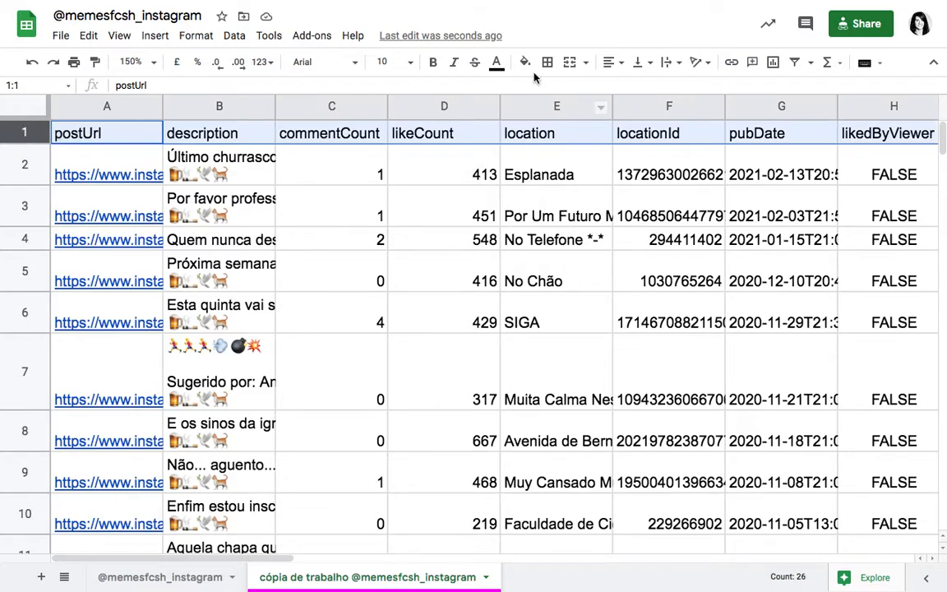
left_click(432, 63)
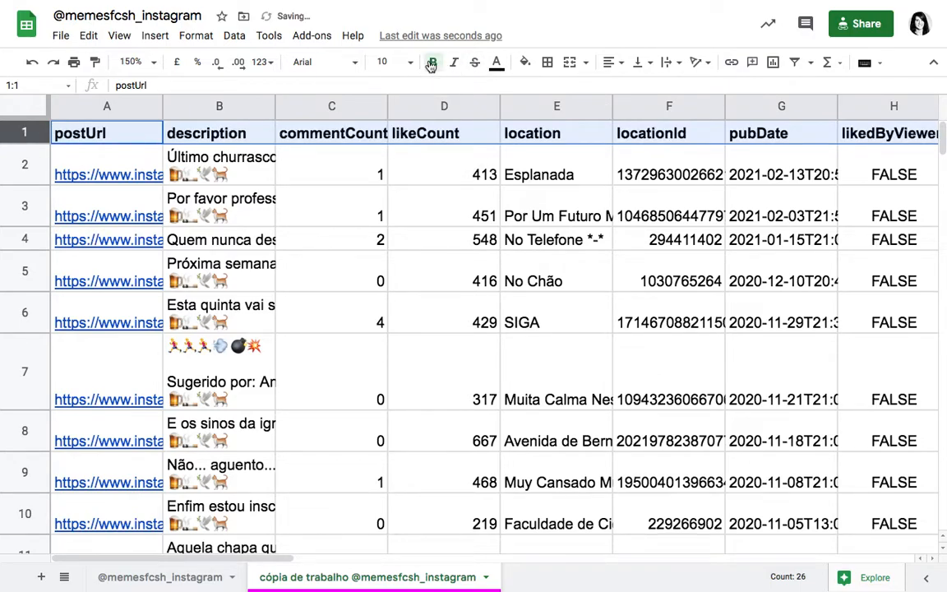
left_click(524, 63)
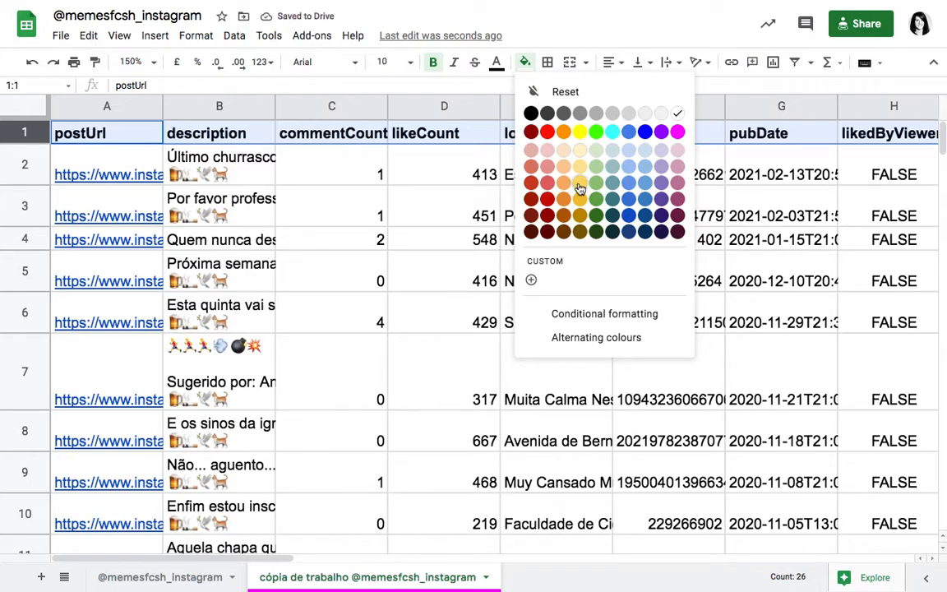
left_click(580, 187)
left_click(394, 212)
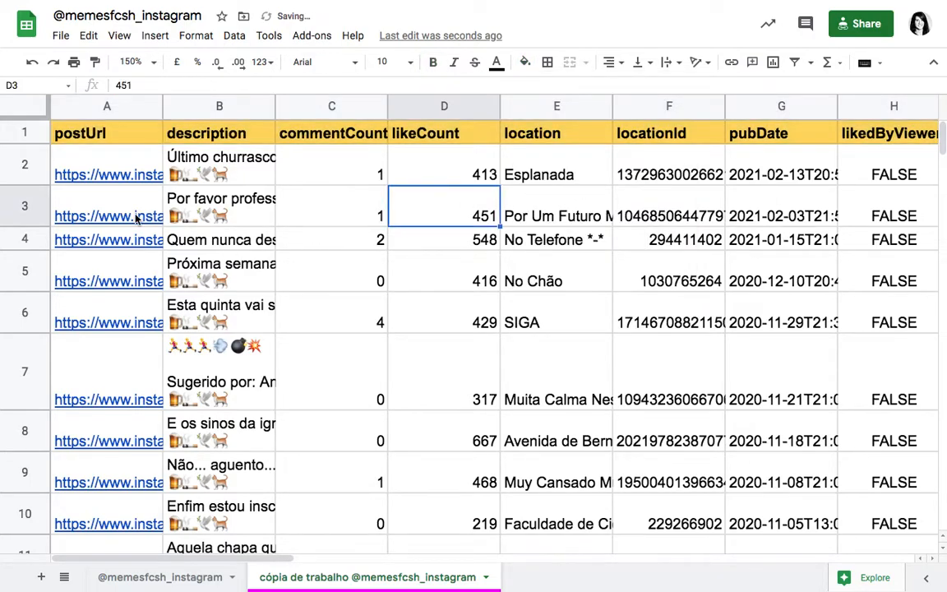
scroll(709, 183, "right", 3)
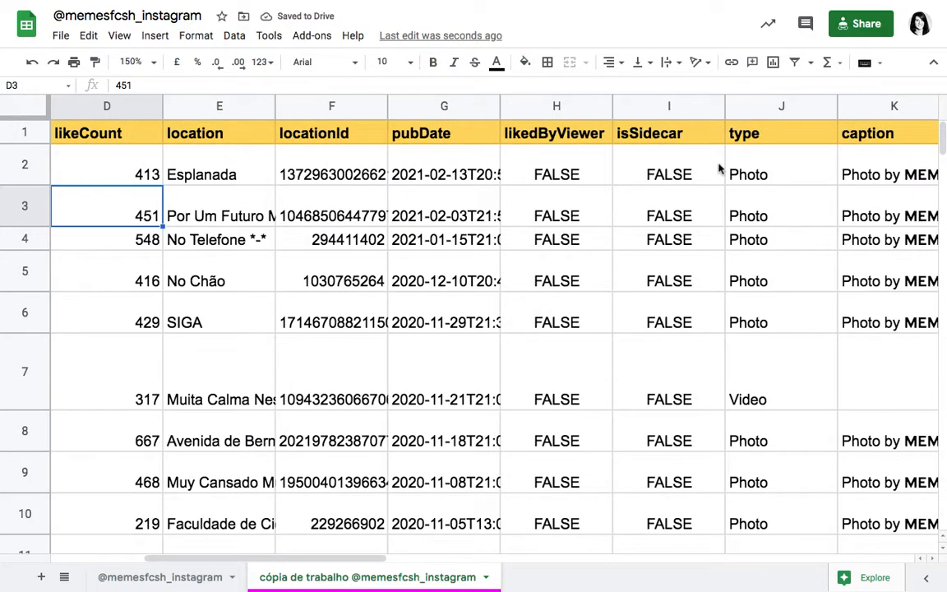
scroll(764, 292, "right", 9)
scroll(772, 298, "left", 10)
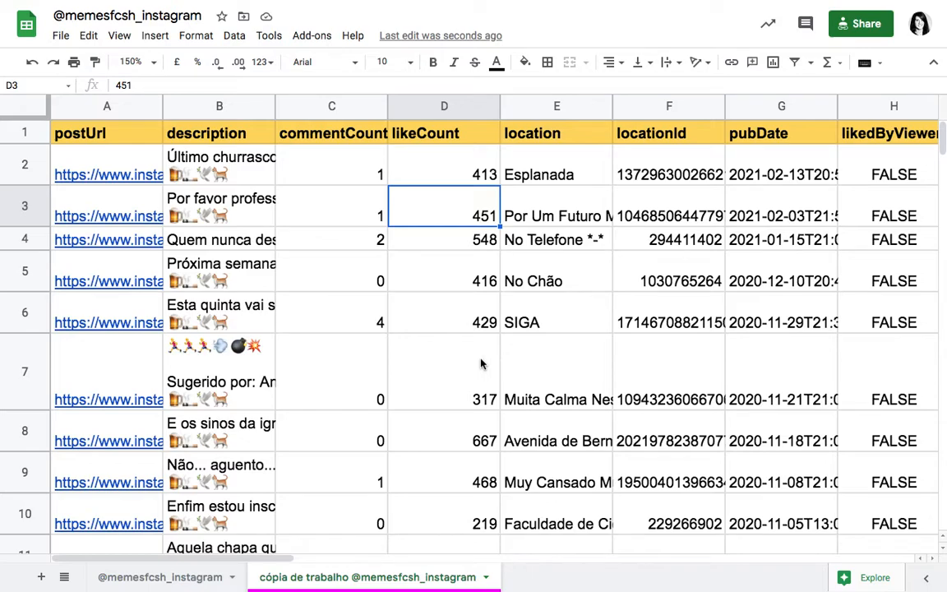
Step: Look through the post rows further down the sheet, checking how readable the columns are without the header row in view
scroll(482, 362, "down", 5)
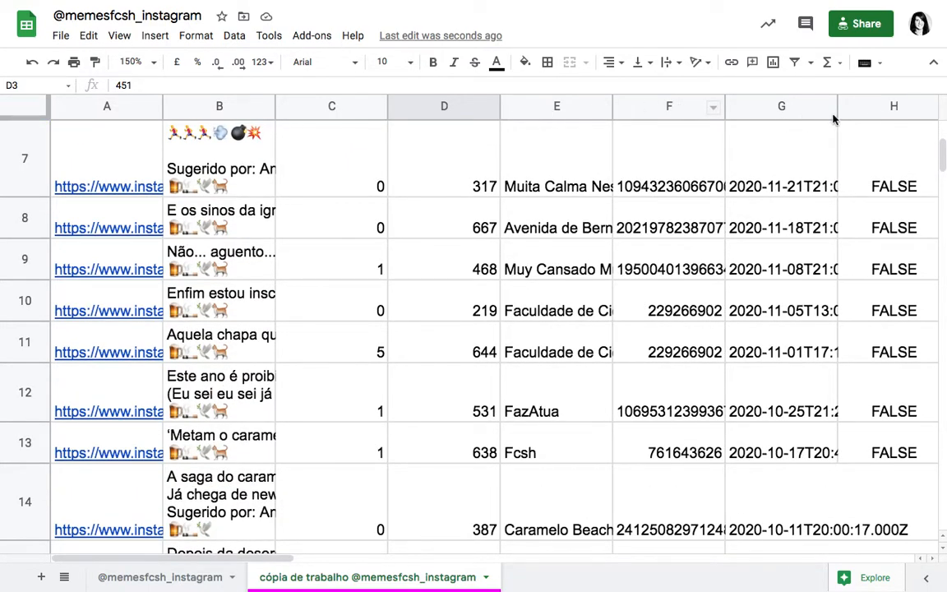
left_click(789, 106)
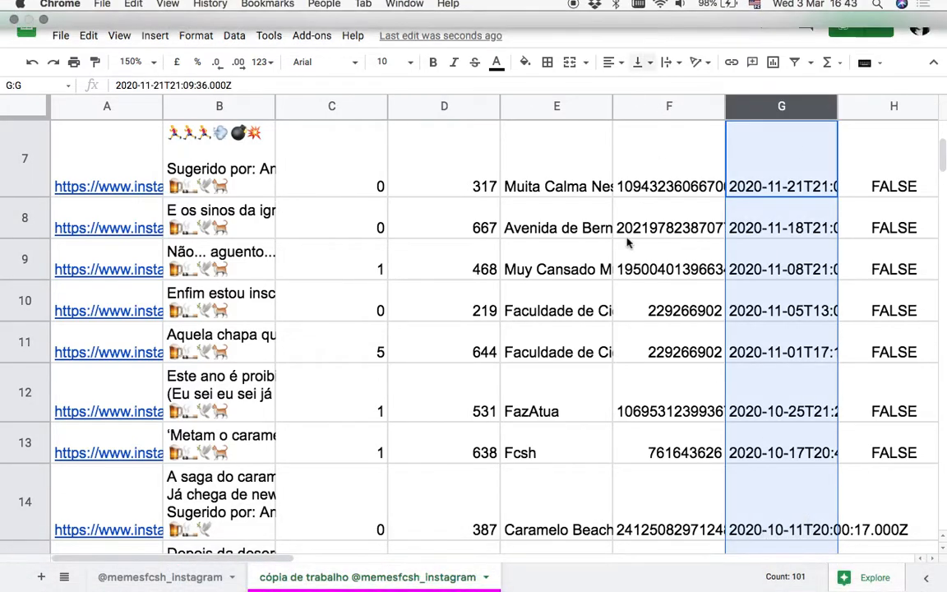
scroll(620, 320, "up", 5)
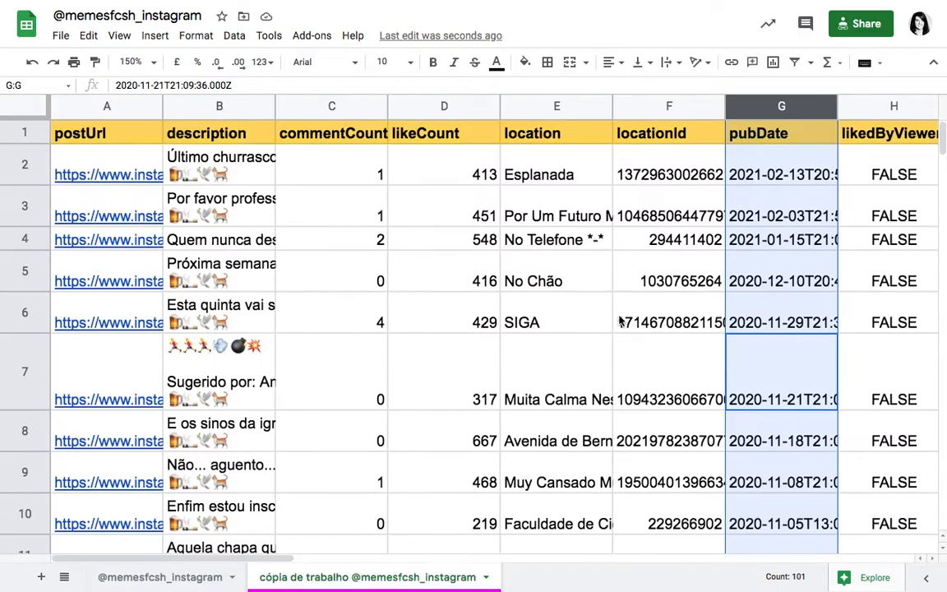
scroll(629, 304, "down", 5)
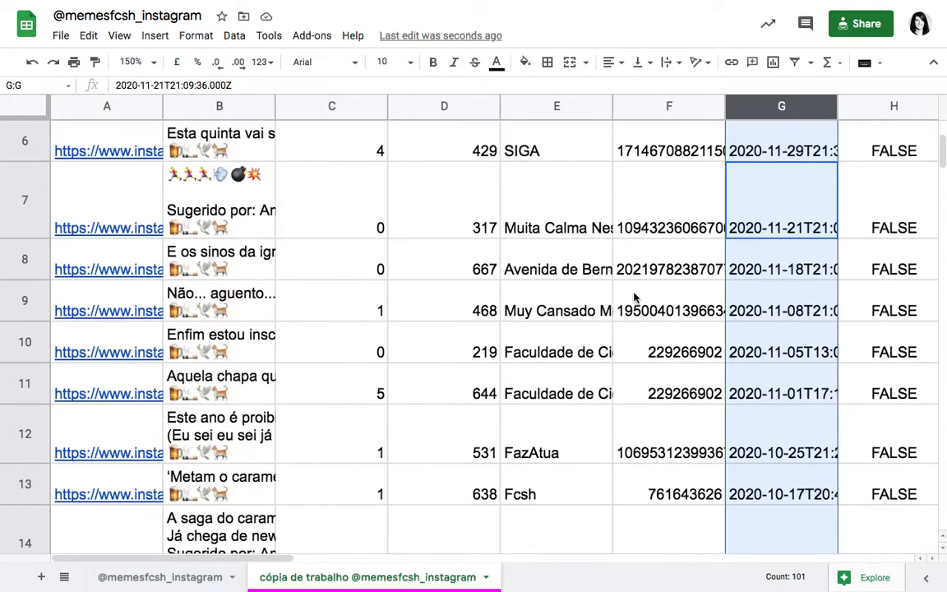
scroll(634, 298, "down", 6)
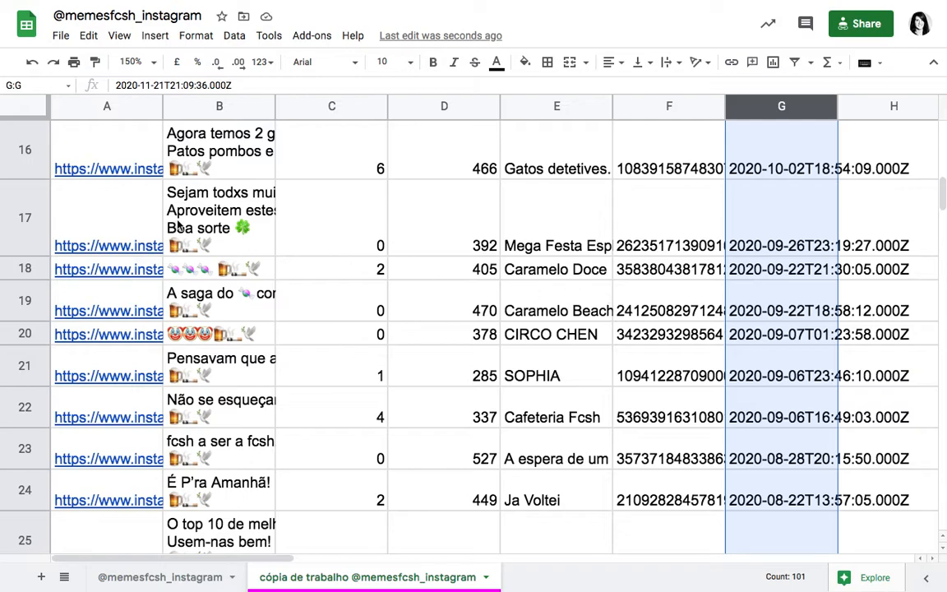
scroll(285, 205, "up", 3)
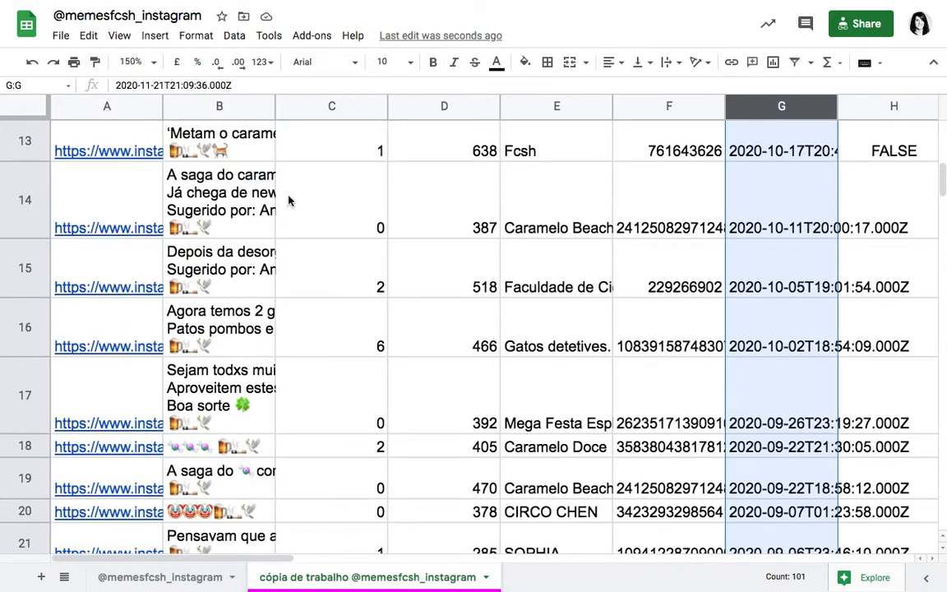
left_click(328, 148)
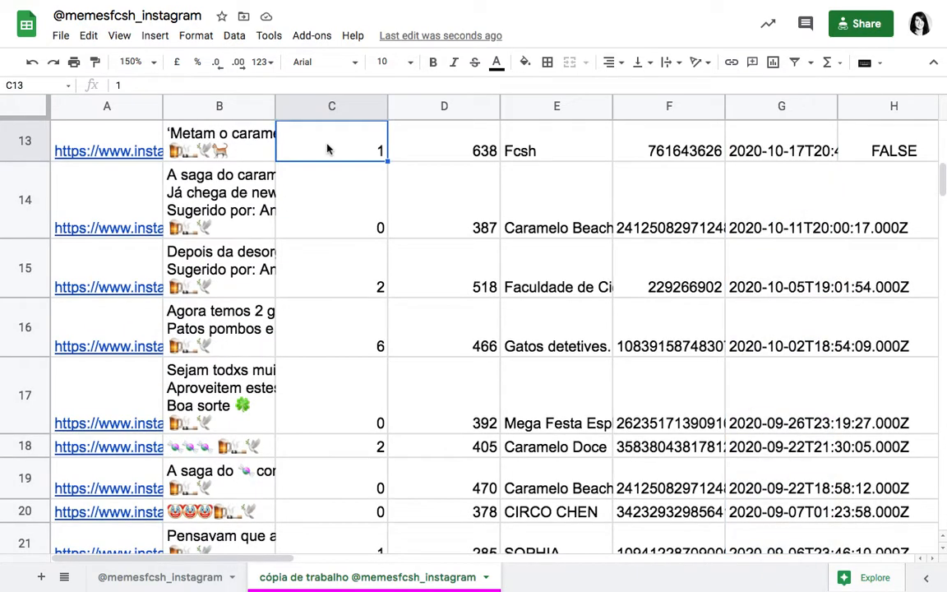
left_click(457, 153)
scroll(549, 196, "right", 3)
scroll(549, 195, "right", 1)
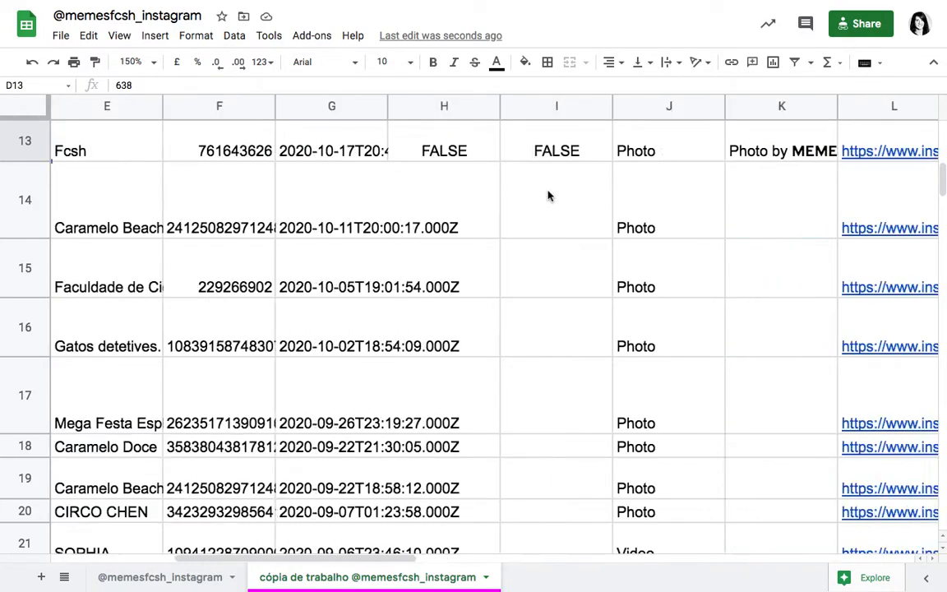
scroll(549, 195, "left", 4)
scroll(549, 195, "up", 1)
scroll(549, 195, "up", 3)
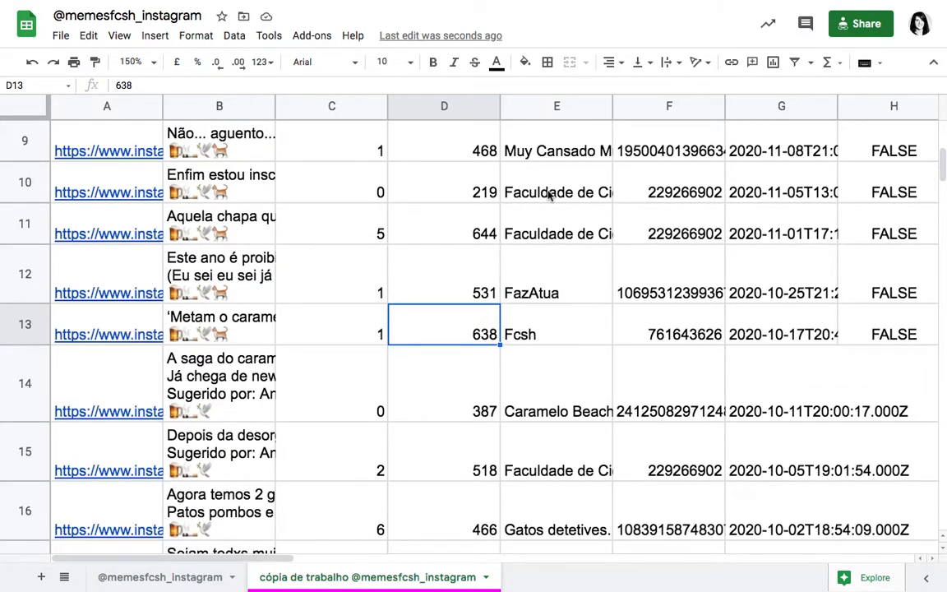
Step: Freeze the header row and check it against the post rows further down the sheet
scroll(549, 195, "up", 5)
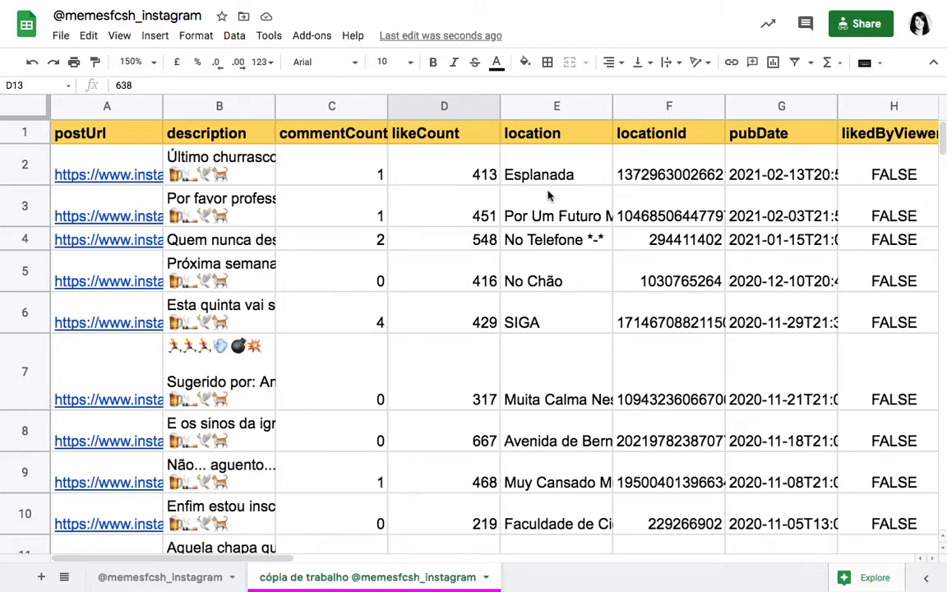
left_click(32, 120)
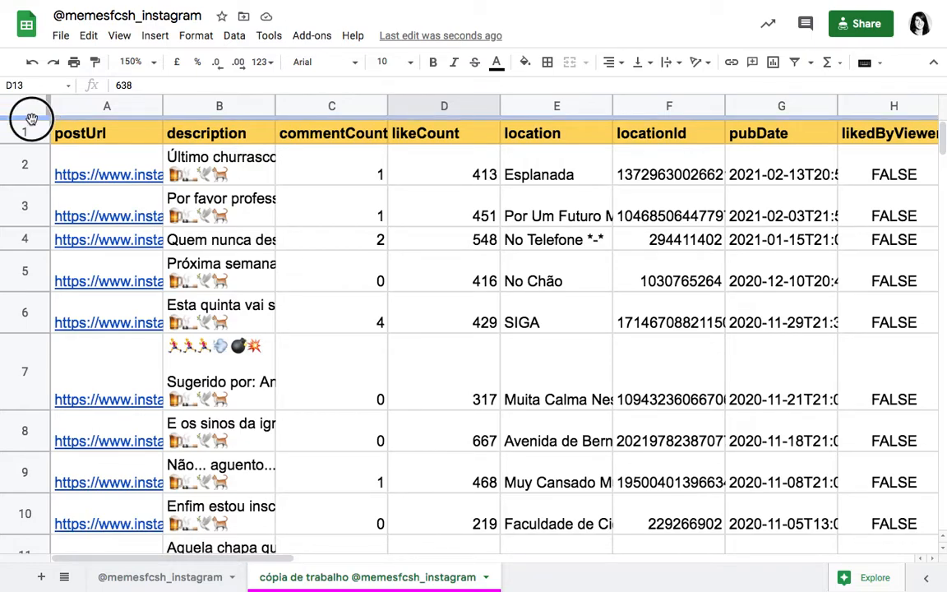
left_click_drag(31, 120, 32, 141)
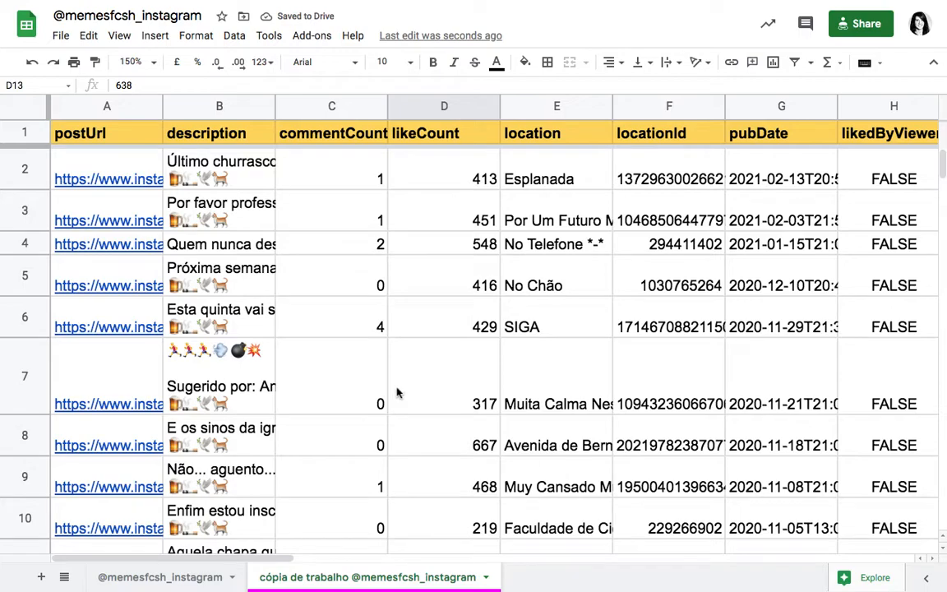
scroll(465, 450, "down", 5)
scroll(465, 455, "down", 7)
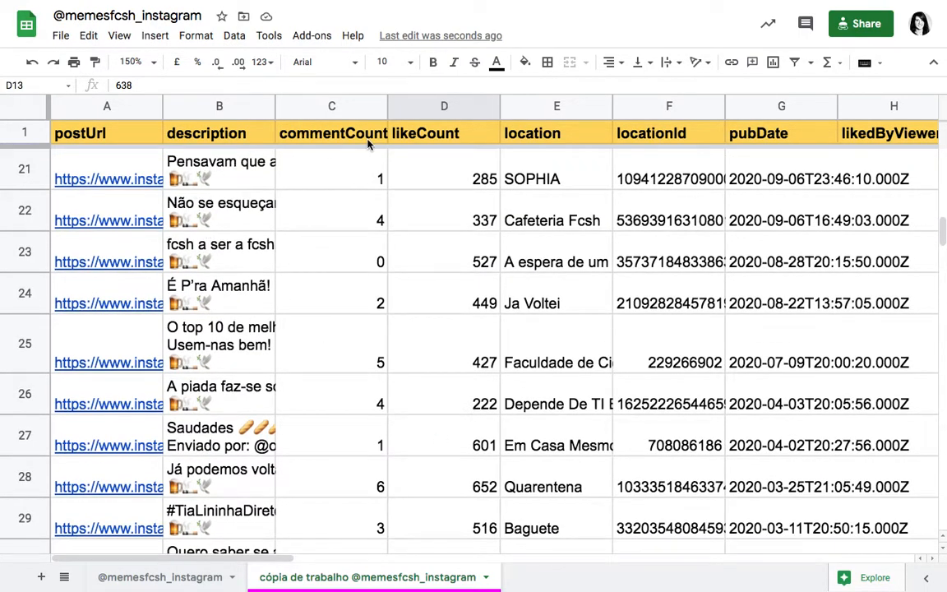
scroll(434, 239, "down", 3)
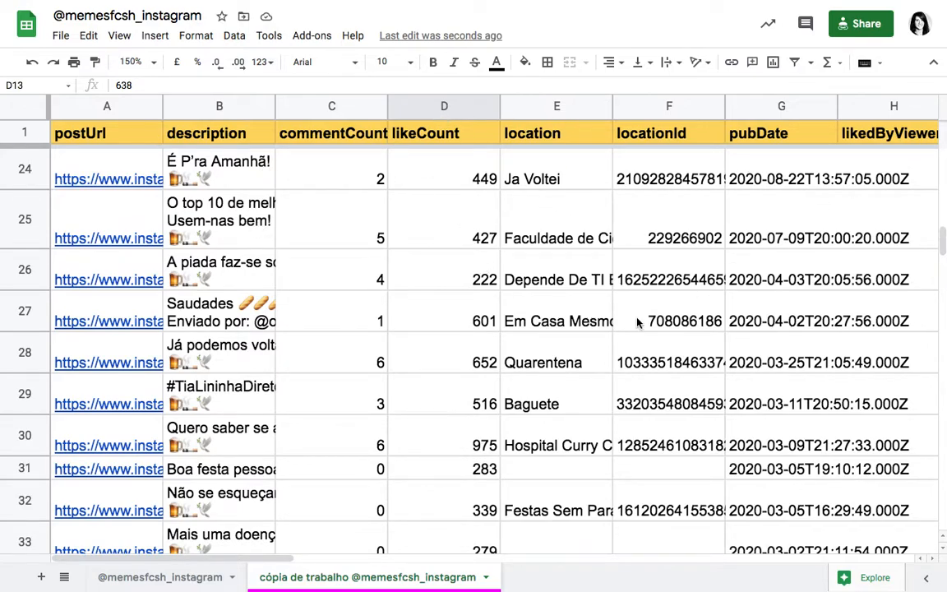
scroll(638, 323, "down", 8)
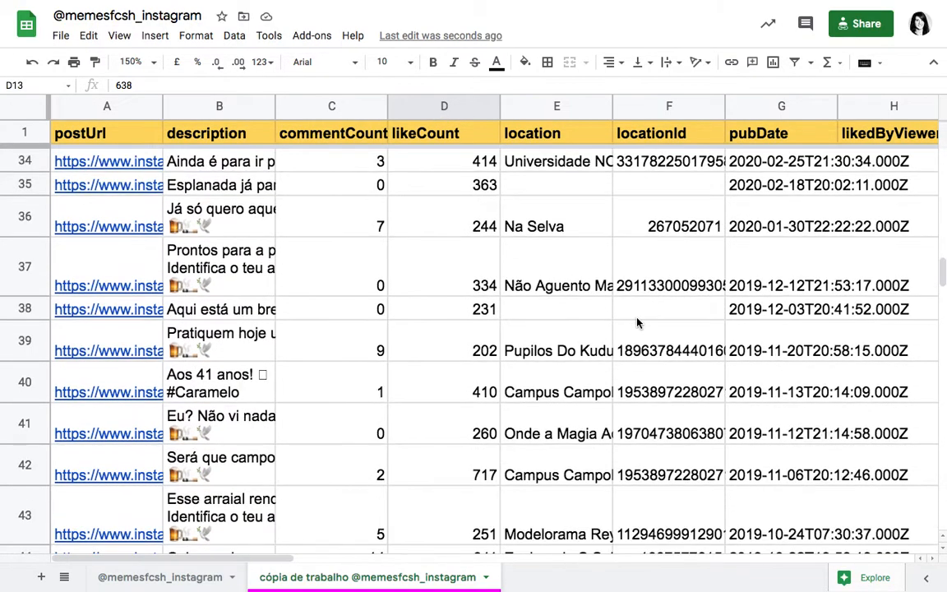
scroll(637, 323, "up", 15)
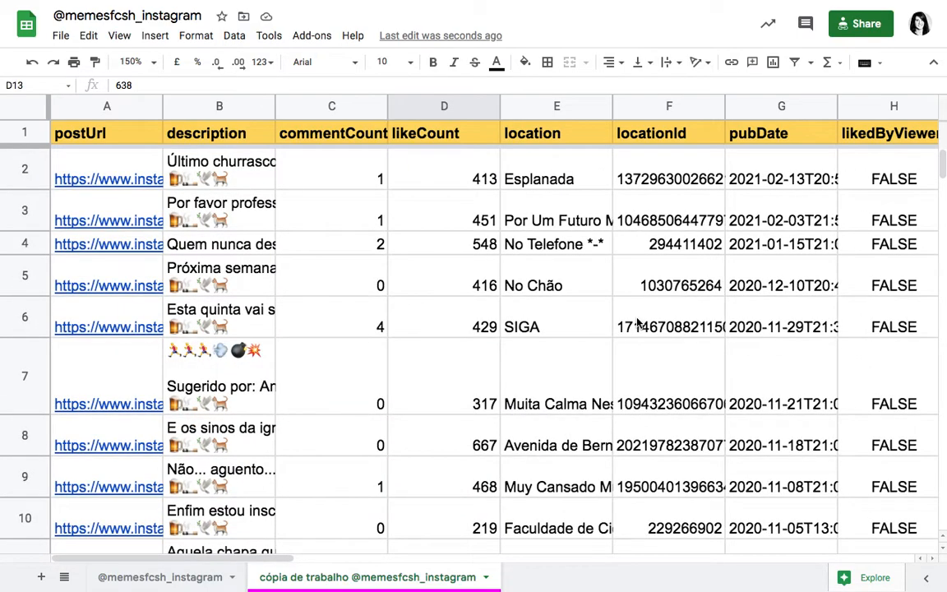
Step: Widen the pubDate column to roughly twice its width so that the complete timestamps fit
scroll(638, 323, "right", 3)
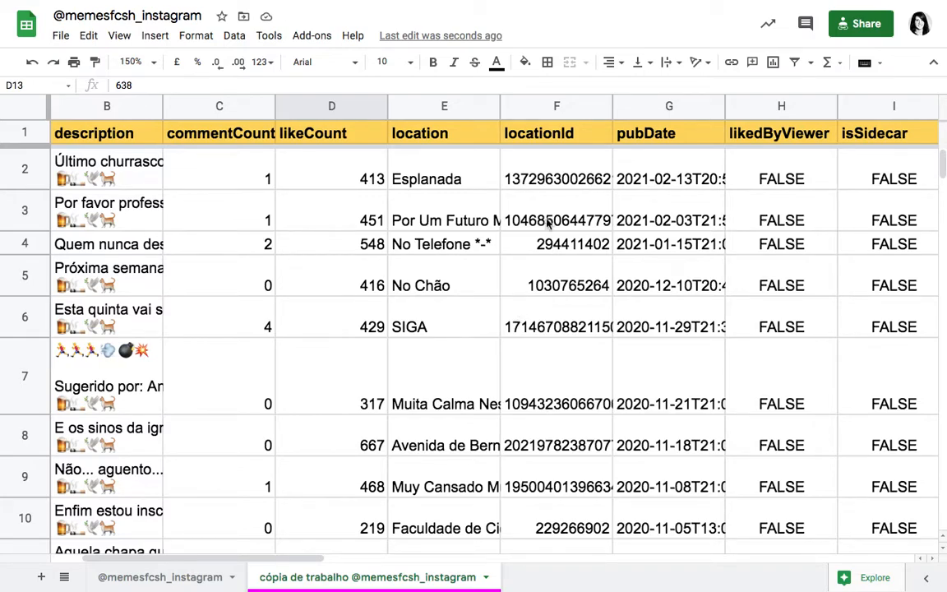
scroll(543, 184, "right", 6)
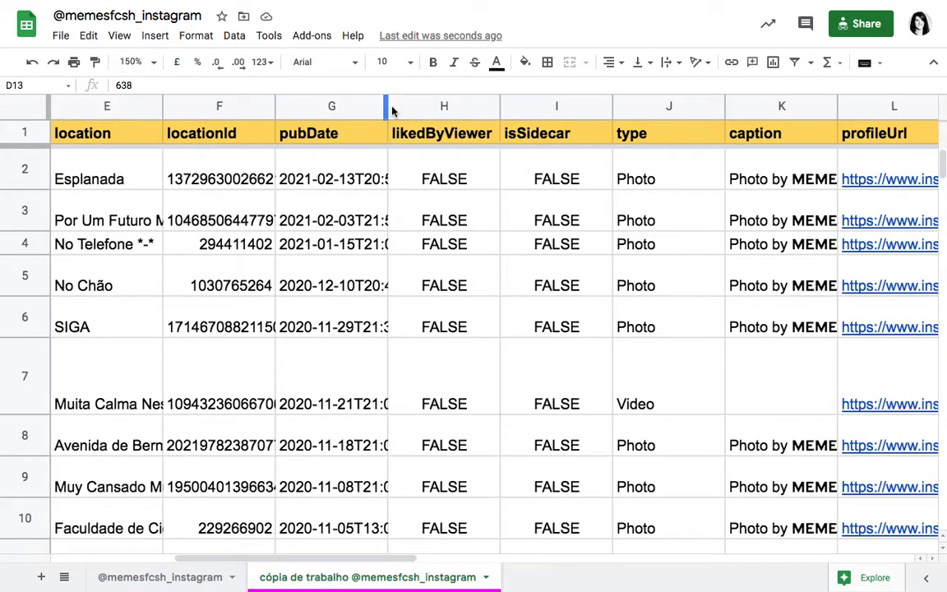
left_click_drag(386, 106, 491, 108)
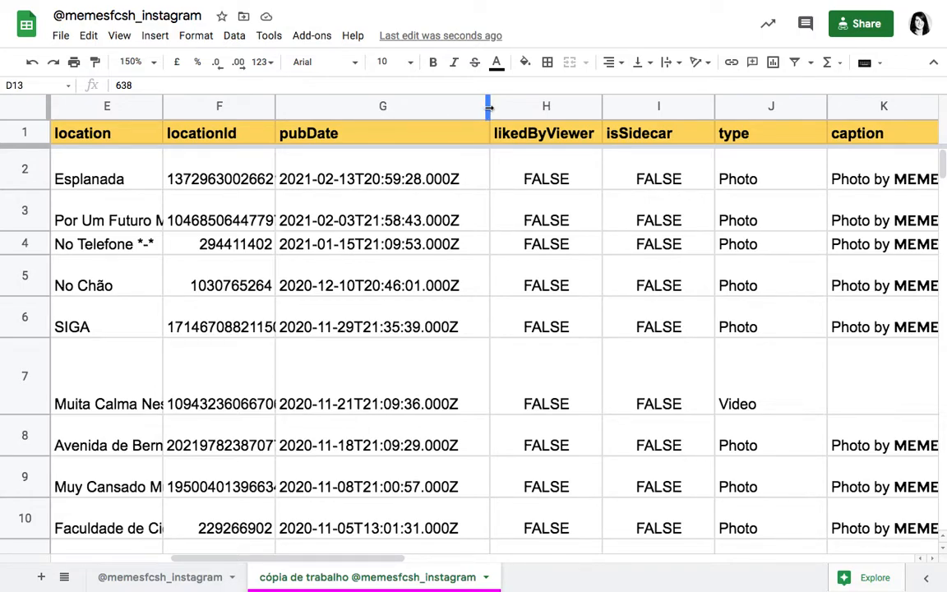
Step: Examine how the first pubDate timestamp combines date and time around the letter T, without changing the cell
left_click(304, 186)
double_click(292, 185)
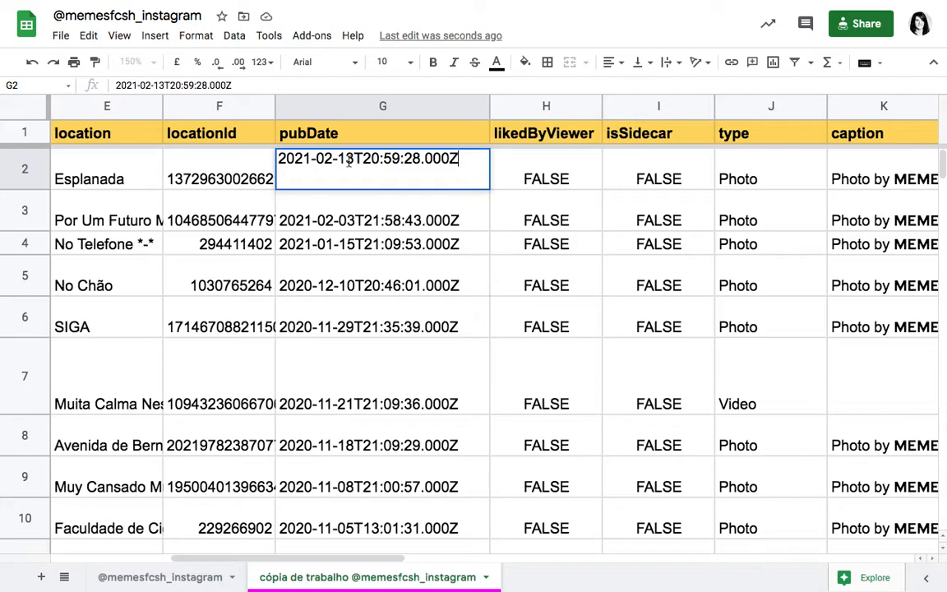
left_click_drag(355, 162, 362, 162)
left_click(421, 161)
left_click(374, 204)
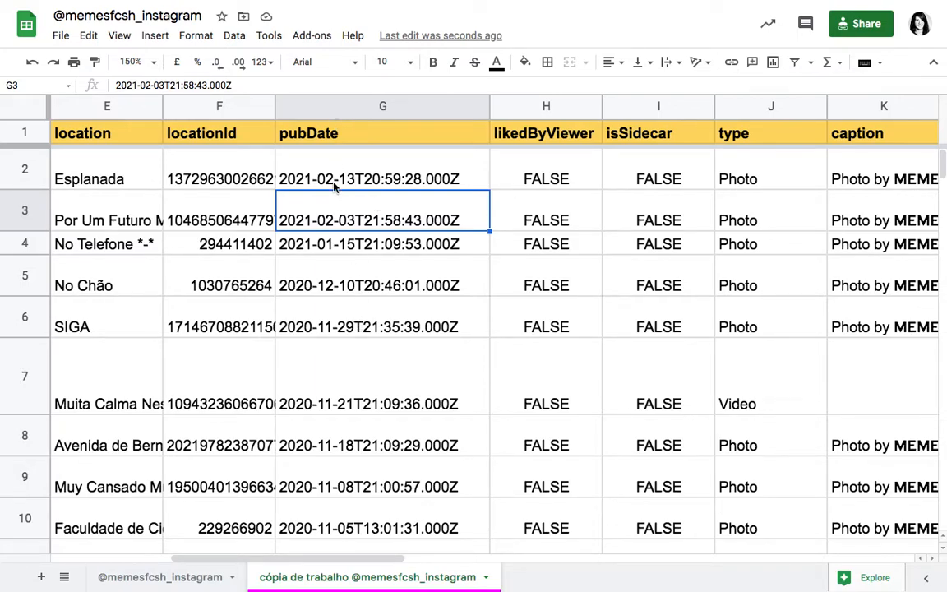
left_click(406, 186)
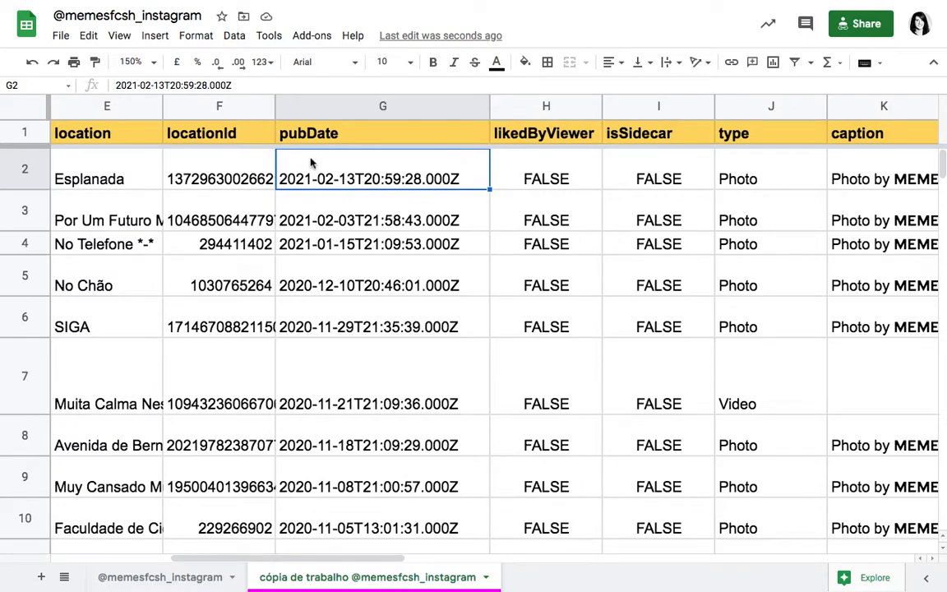
Step: Insert one empty column directly after pubDate and narrow it to about half its width
left_click(301, 113)
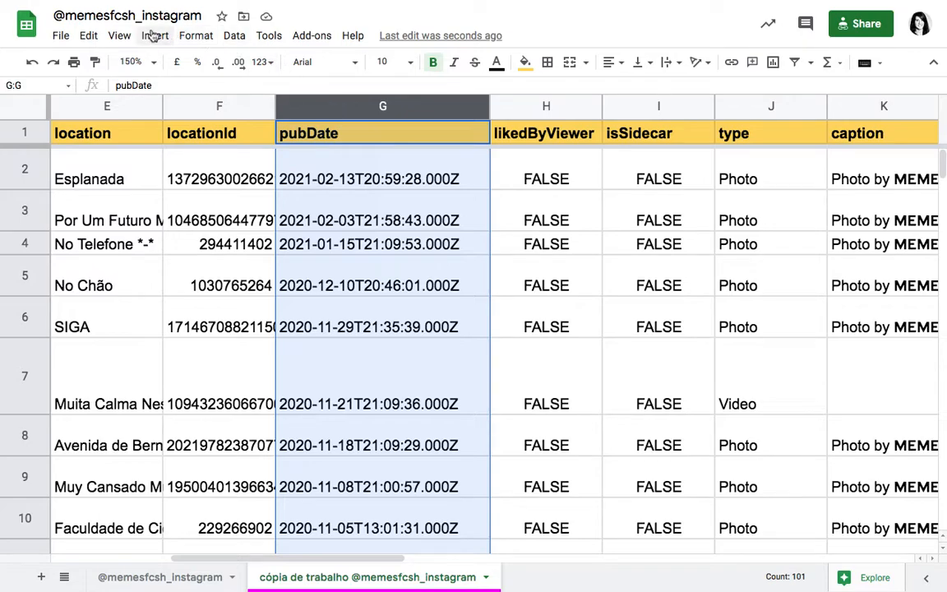
right_click(340, 110)
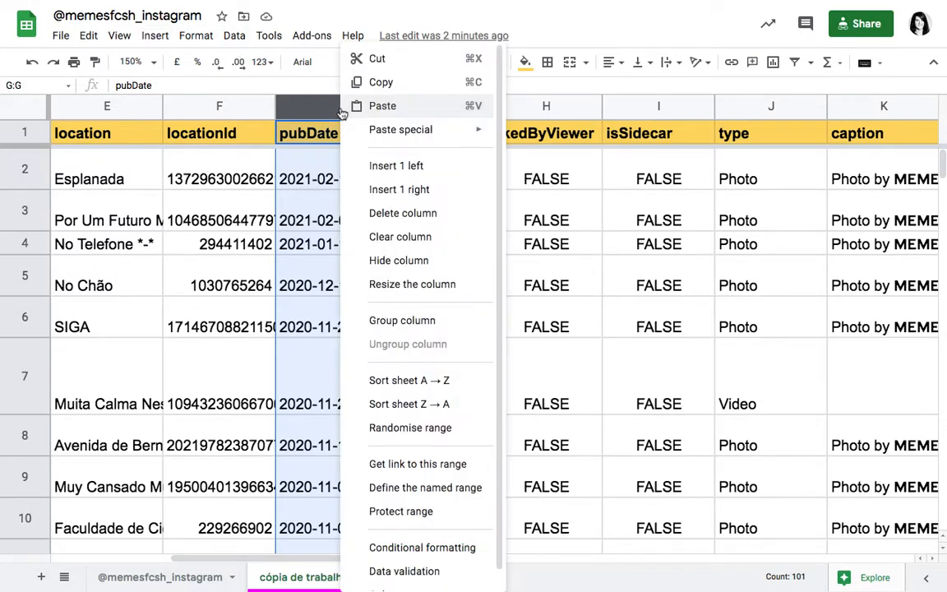
left_click(371, 192)
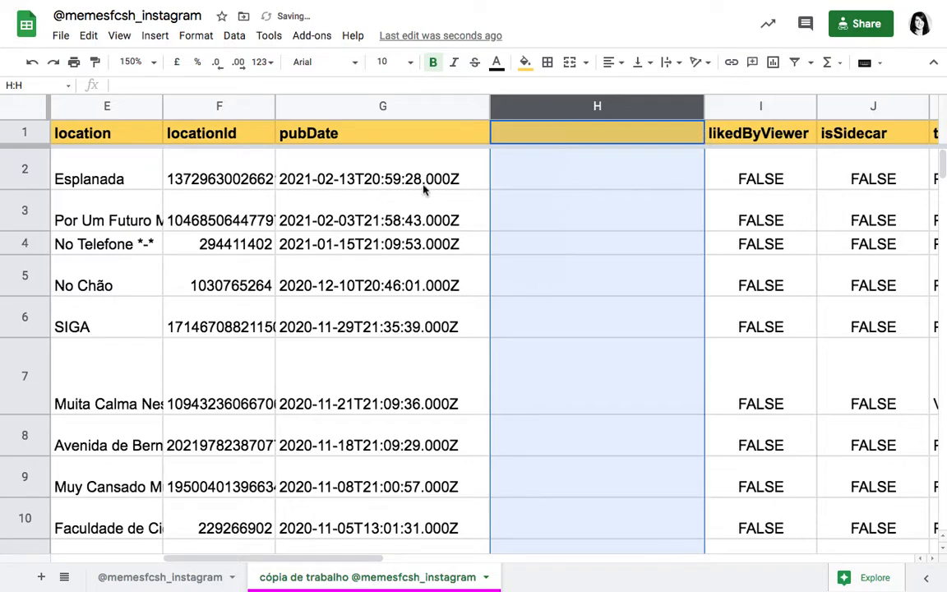
left_click_drag(705, 106, 596, 115)
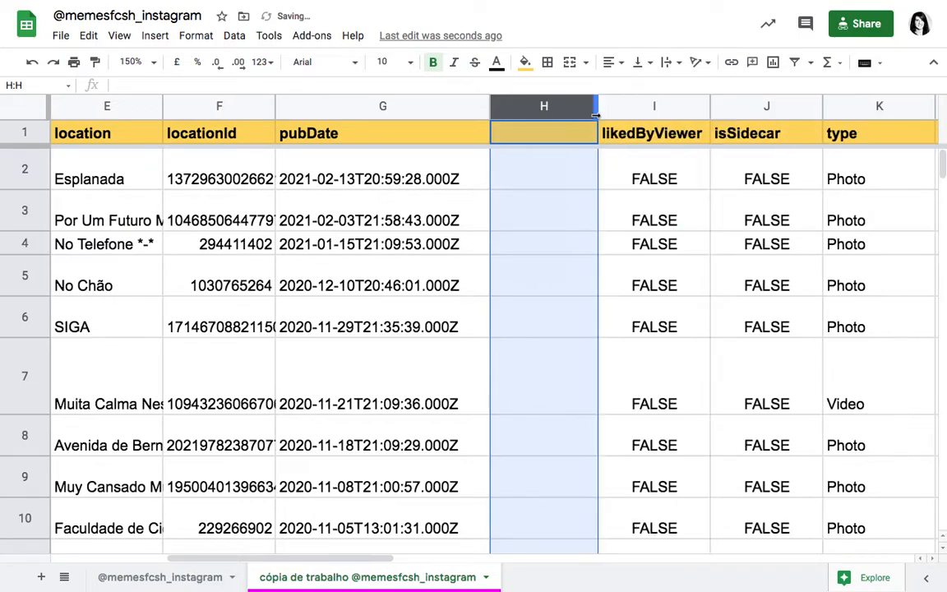
Step: Review the timestamp format down the pubDate column beside the empty column, then return to the first rows
left_click(512, 181)
left_click(354, 180)
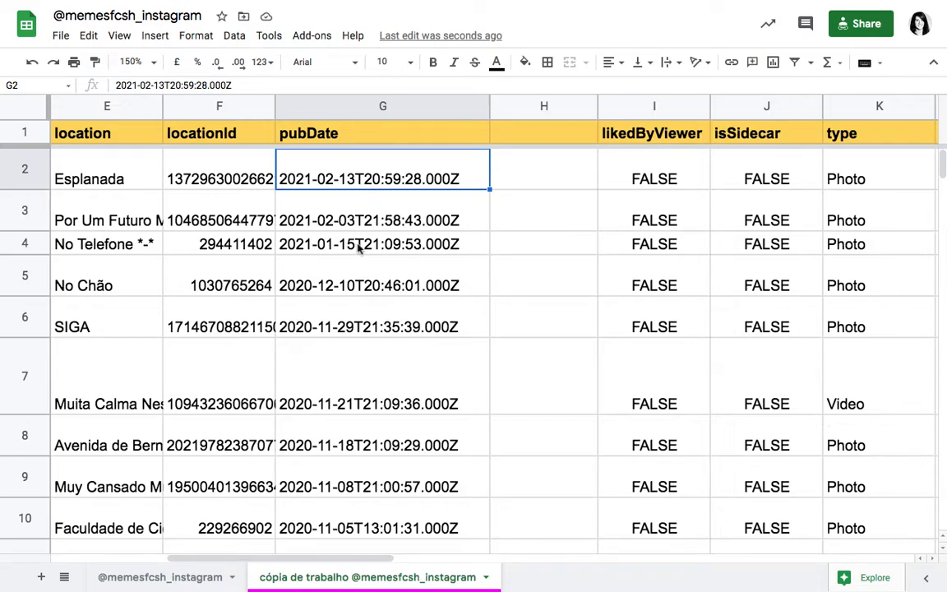
scroll(363, 365, "down", 5)
scroll(363, 366, "down", 12)
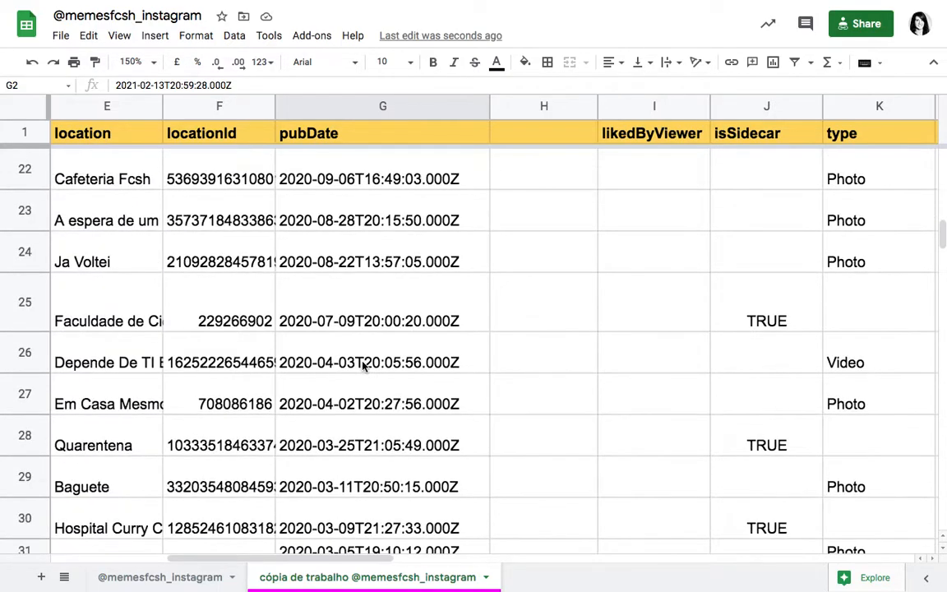
scroll(363, 366, "up", 15)
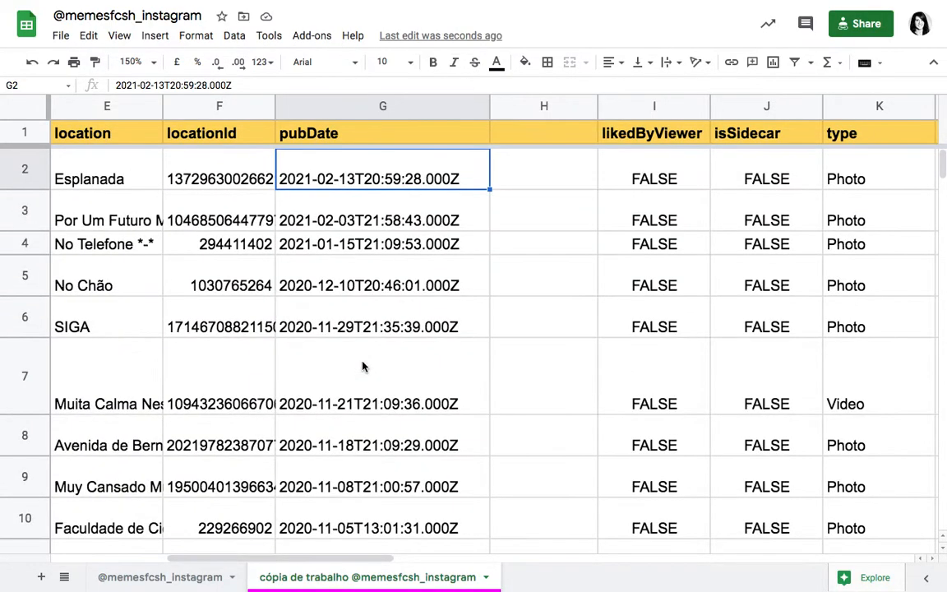
Step: Split the pubDate column's text into two columns using the custom separator "T"
left_click(350, 106)
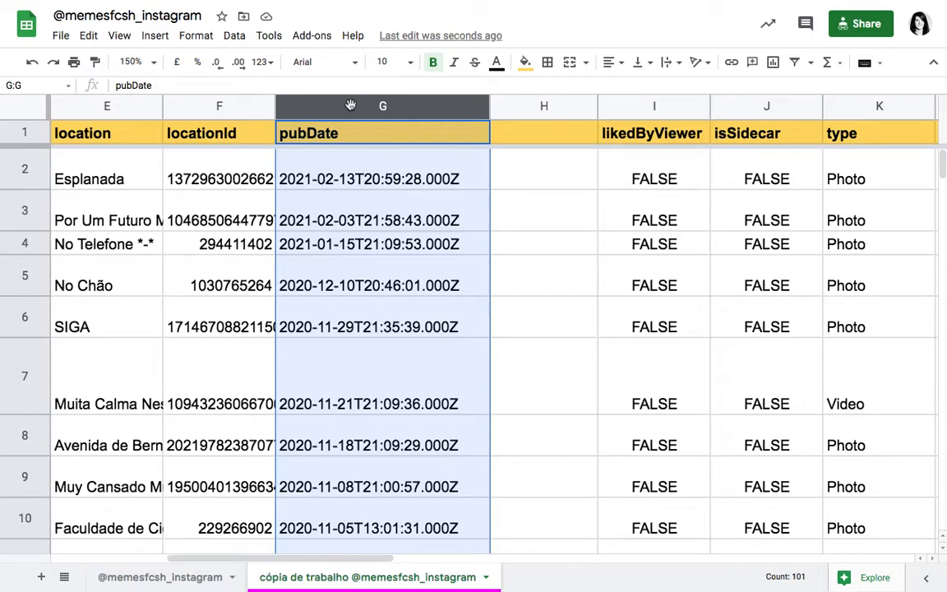
left_click(233, 35)
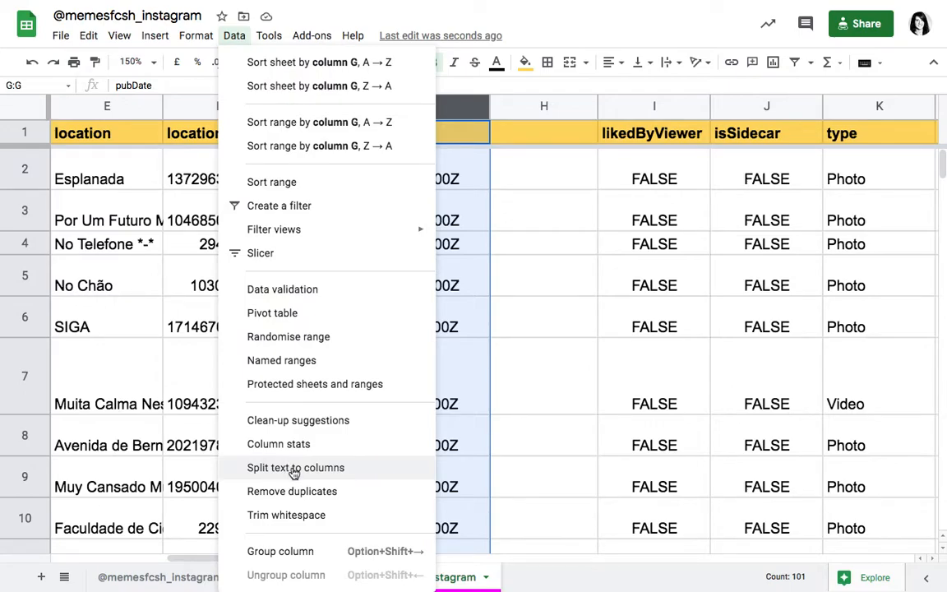
left_click(362, 474)
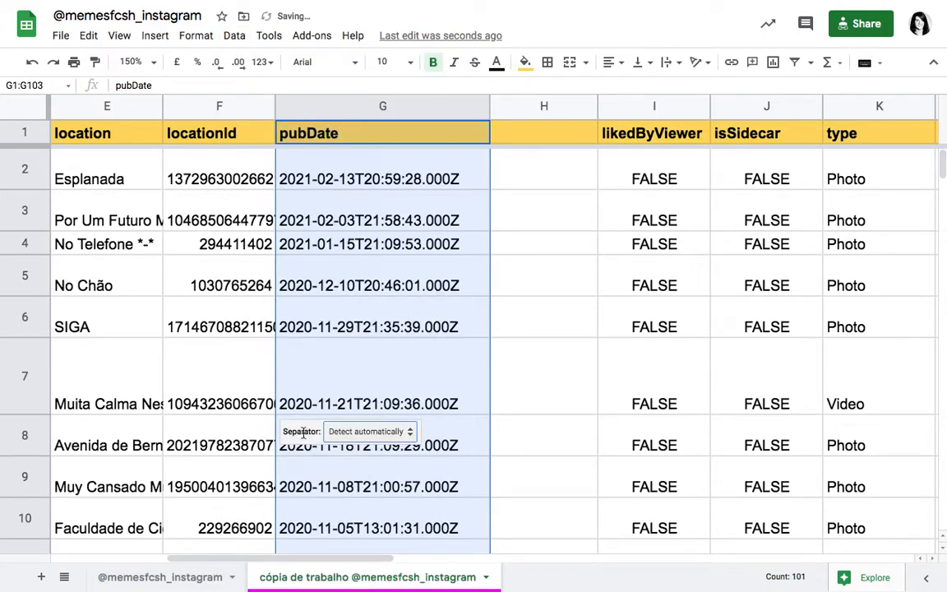
left_click(356, 436)
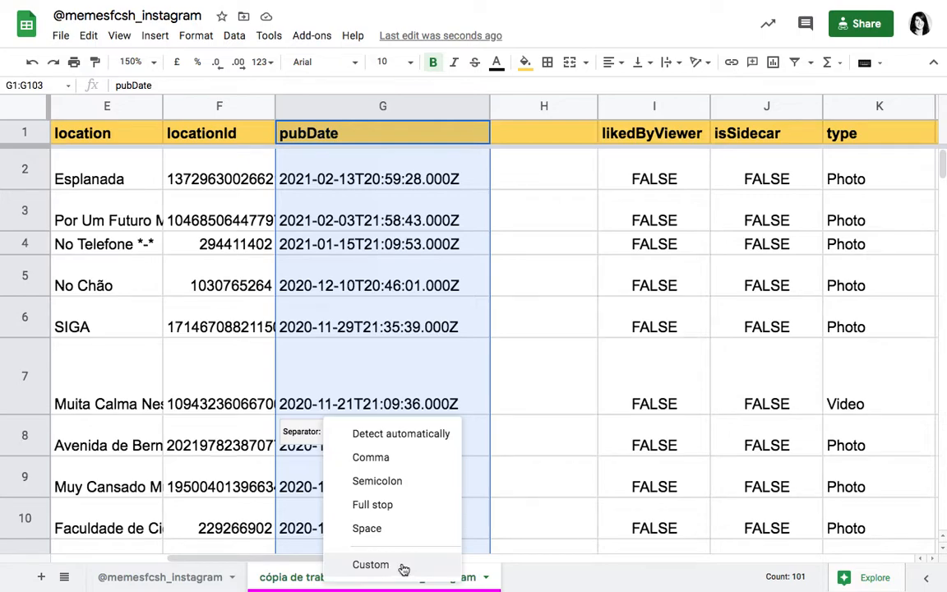
left_click(370, 565)
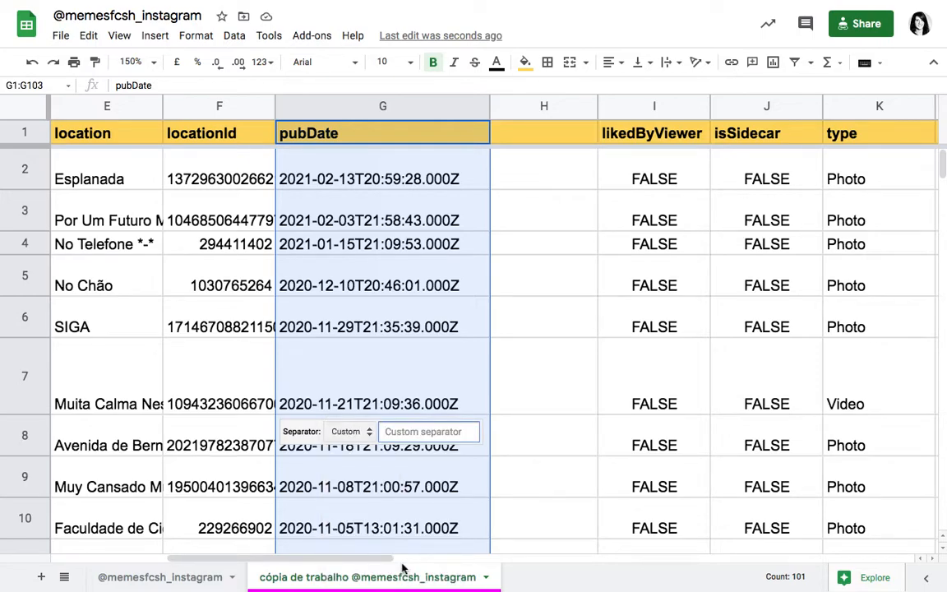
type("T")
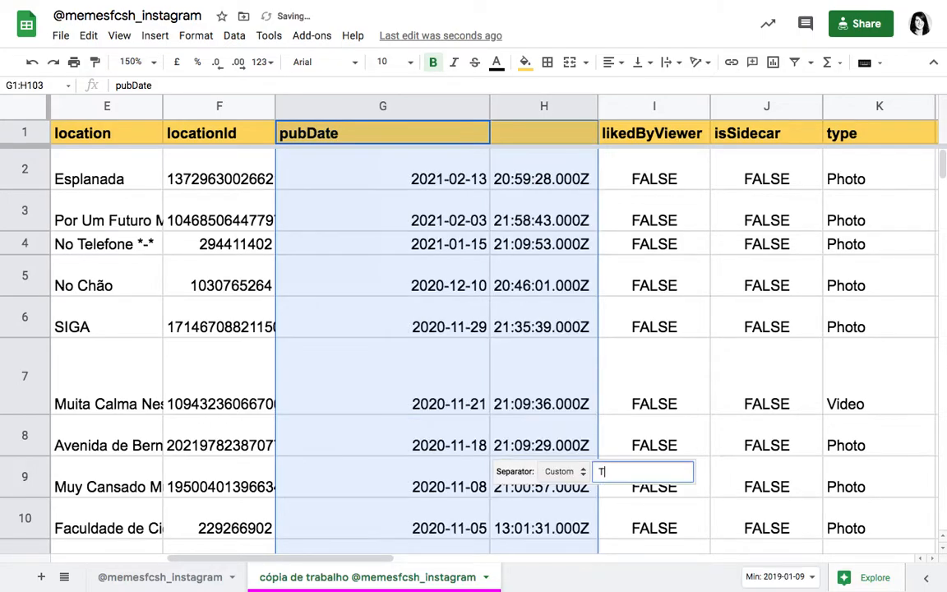
left_click(620, 423)
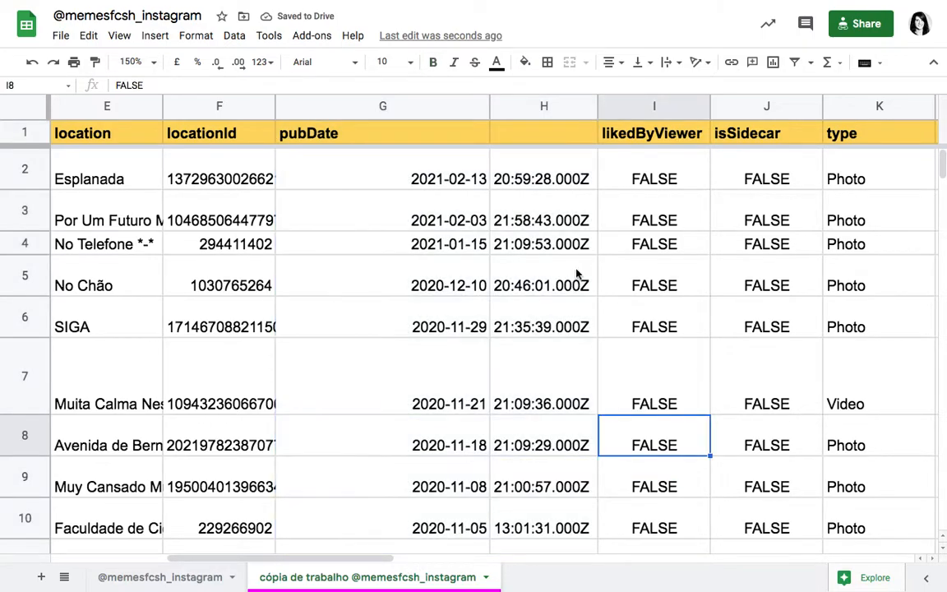
Step: Check the separated date and time values down columns G and H, including the trailing characters after the seconds
left_click(470, 186)
scroll(470, 186, "down", 5)
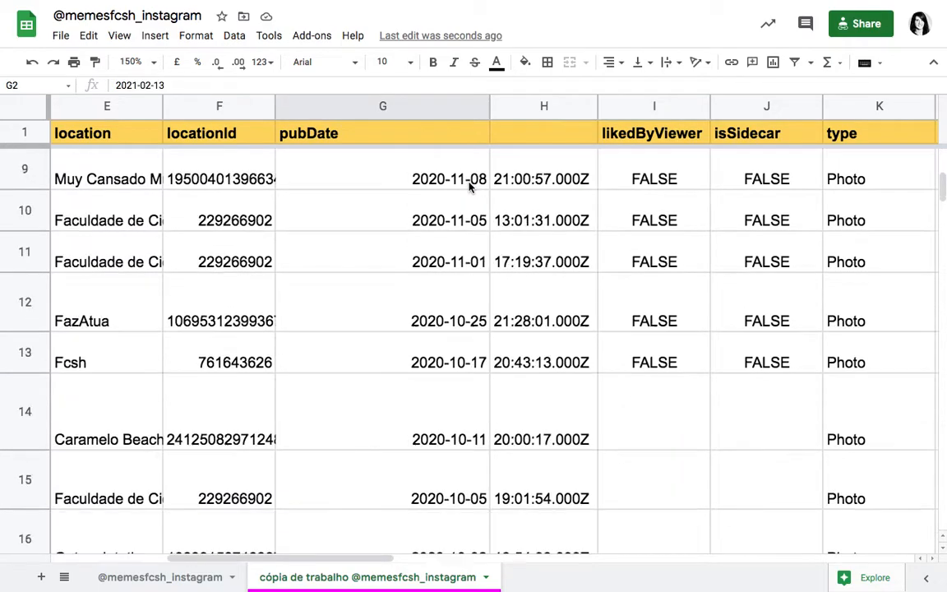
scroll(470, 186, "up", 5)
left_click(545, 175)
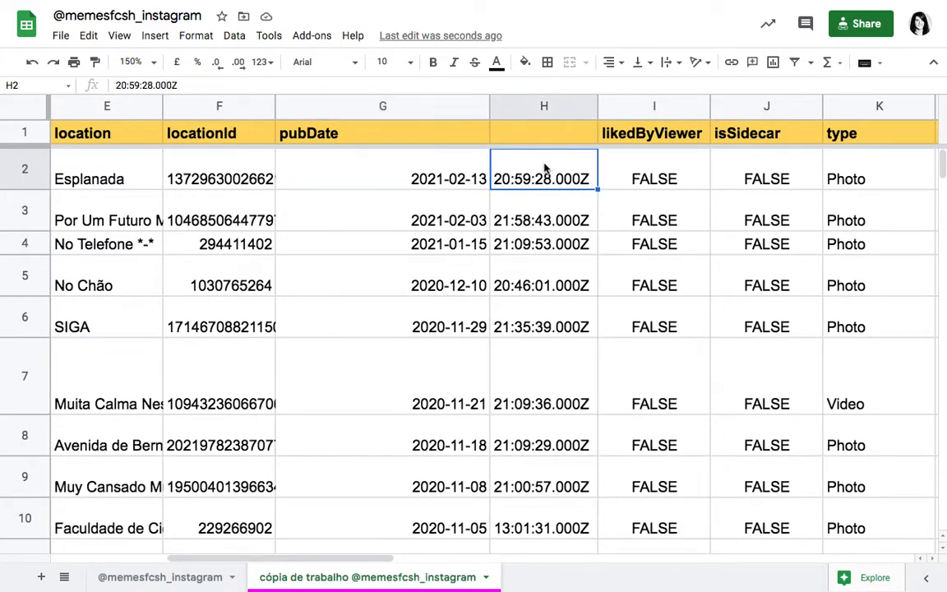
scroll(545, 175, "down", 9)
left_click(584, 220)
scroll(583, 222, "up", 9)
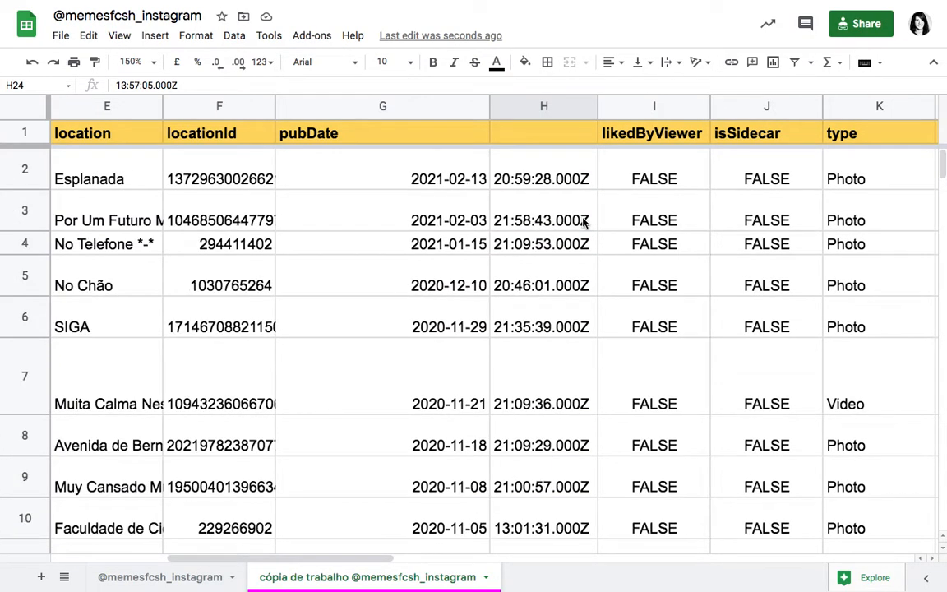
Step: Insert one empty column directly after the unnamed time column H and dismiss the news notification
left_click(546, 107)
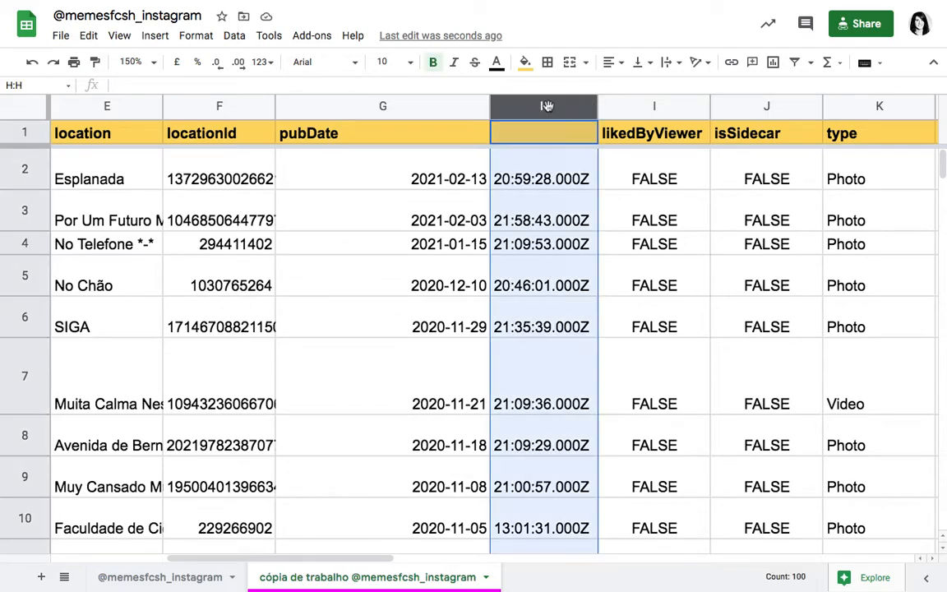
right_click(546, 106)
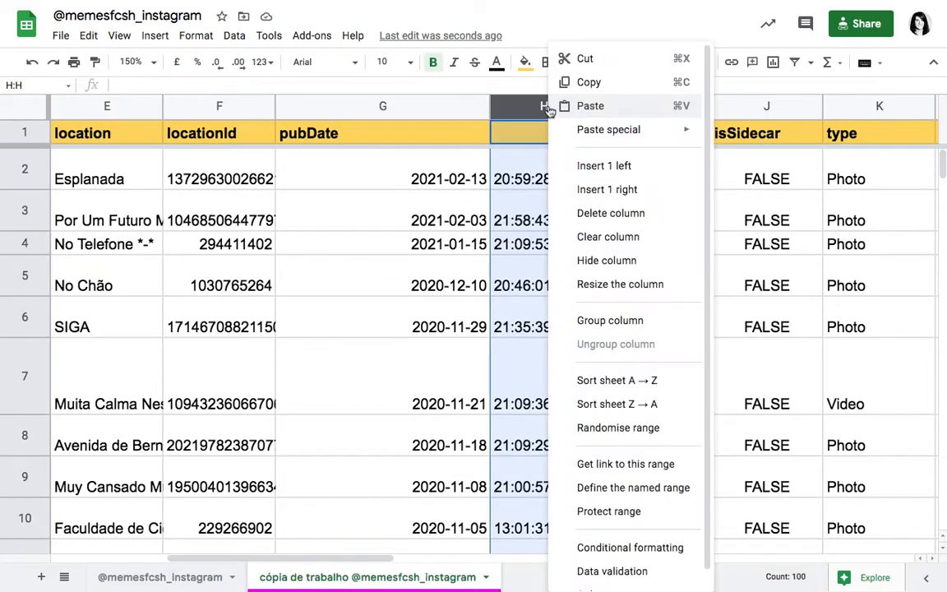
left_click(605, 190)
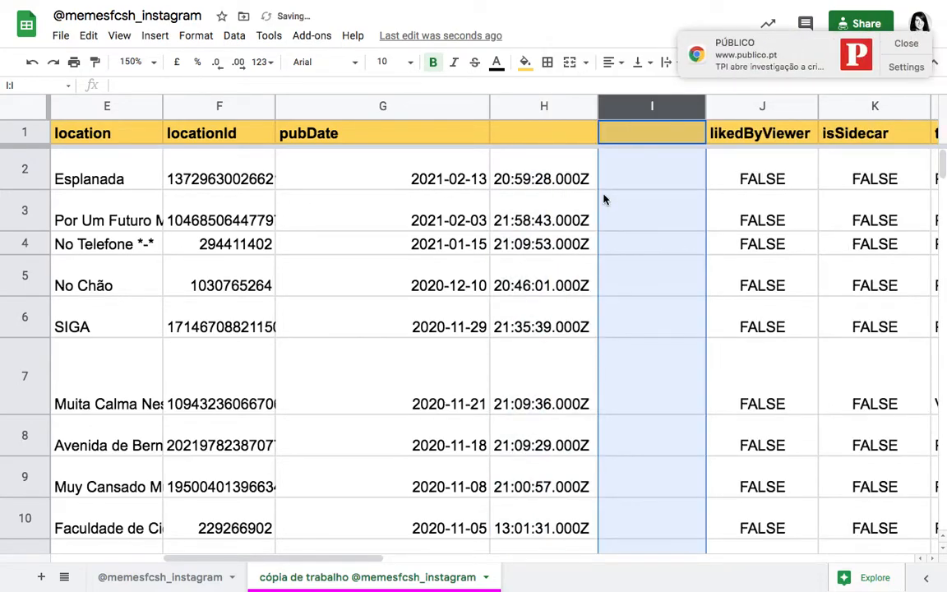
left_click(904, 43)
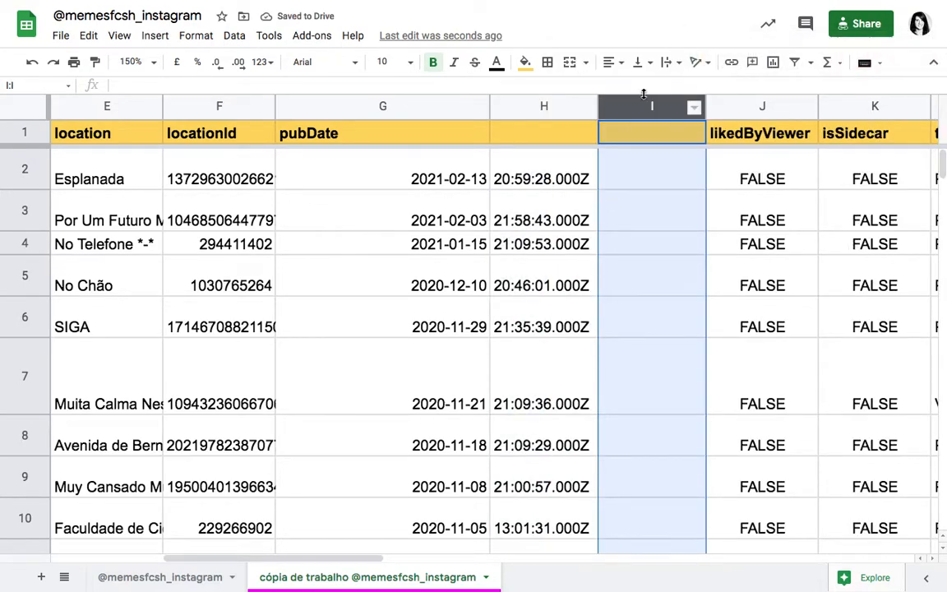
Step: Split the time values in column H into two columns using the full stop as separator
left_click(566, 102)
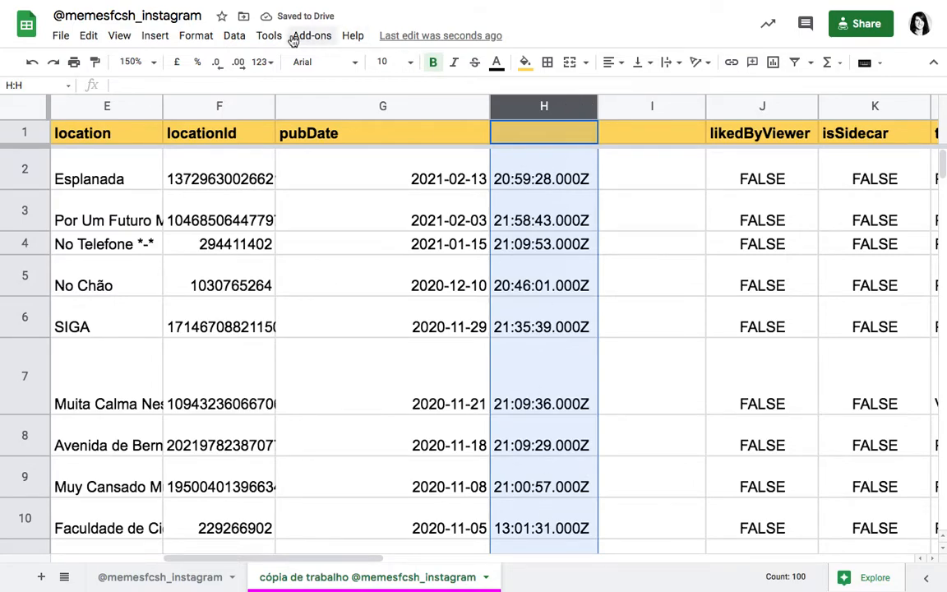
left_click(235, 37)
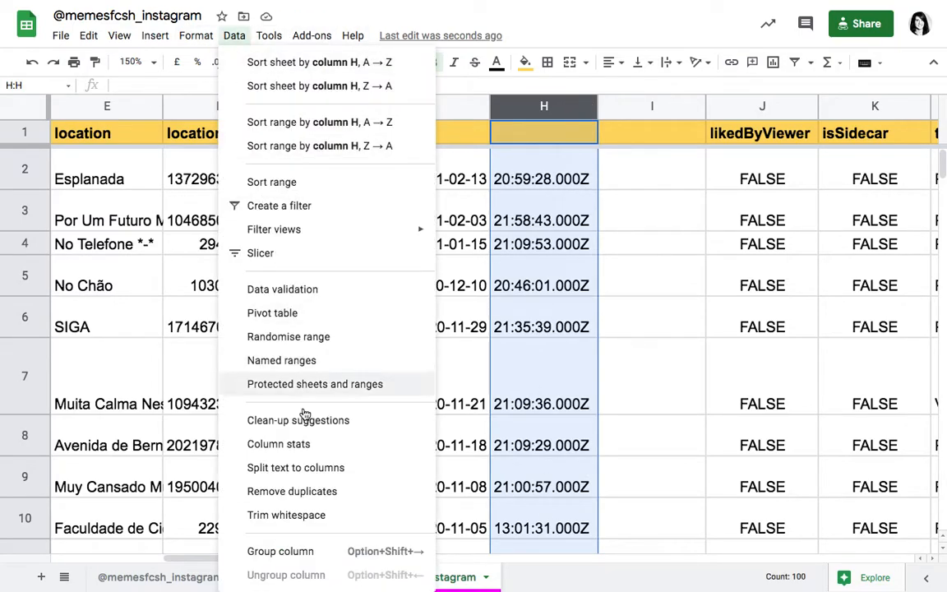
left_click(304, 468)
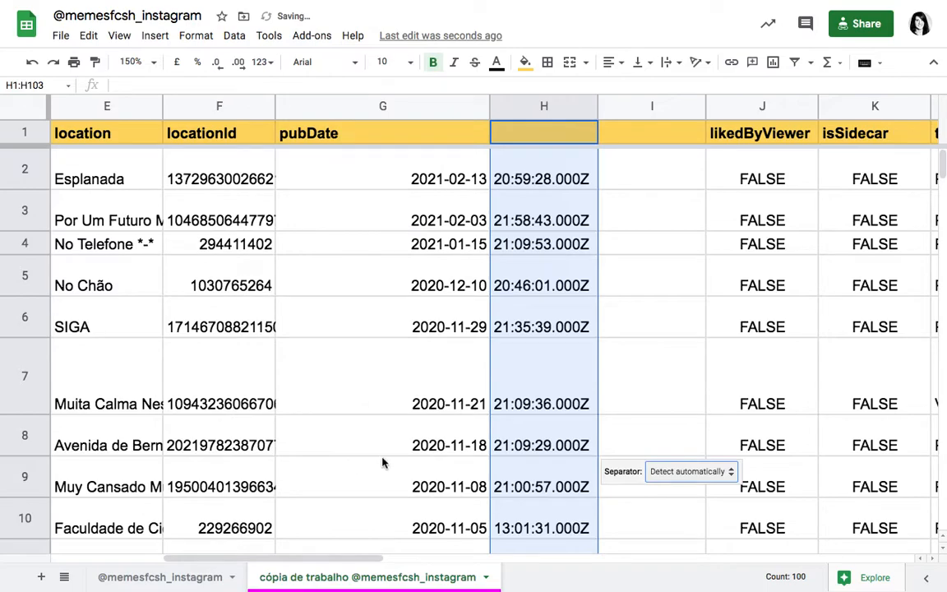
left_click(695, 474)
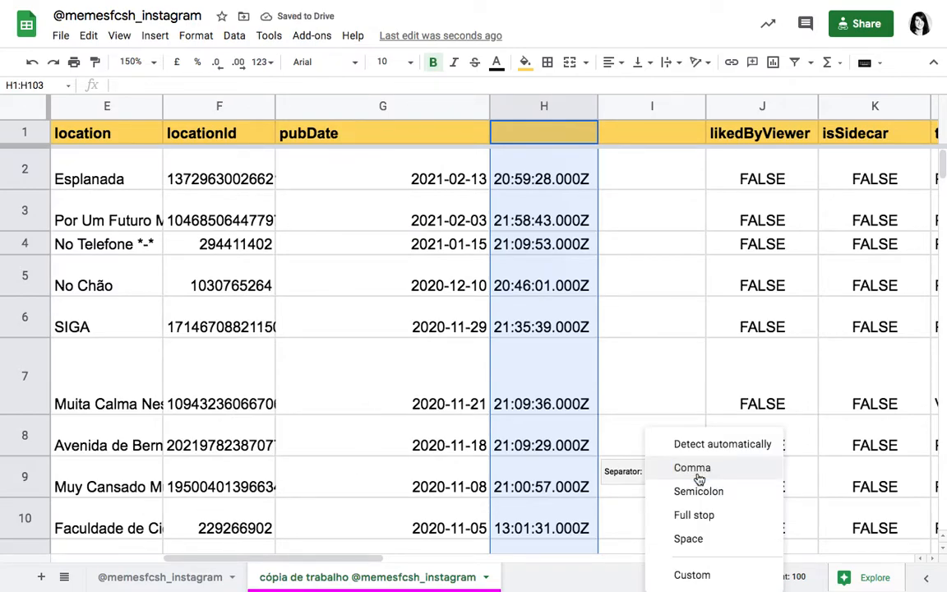
left_click(713, 516)
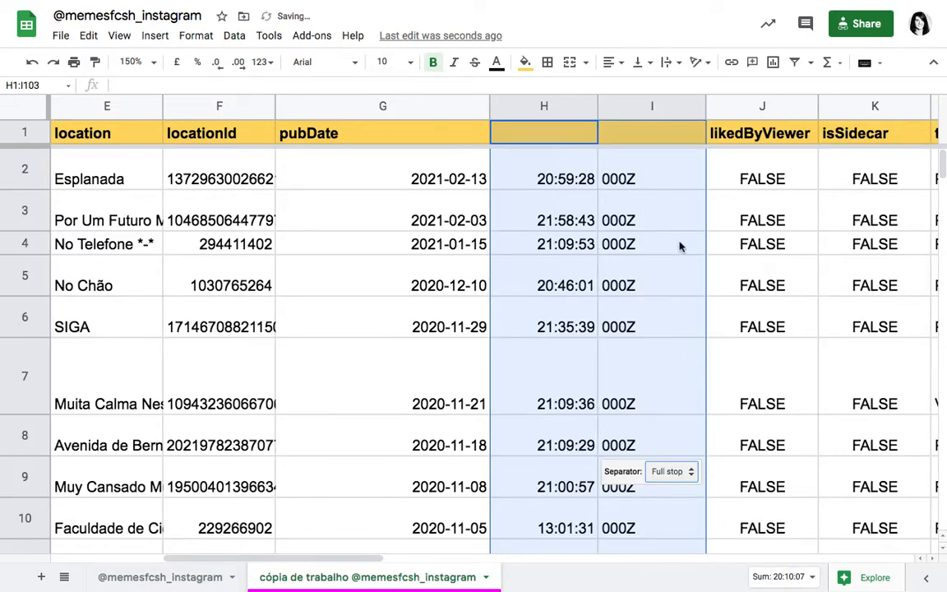
left_click(680, 246)
Step: Look over the 000Z remnants split from the times, and delete the column that holds them
scroll(628, 419, "down", 10)
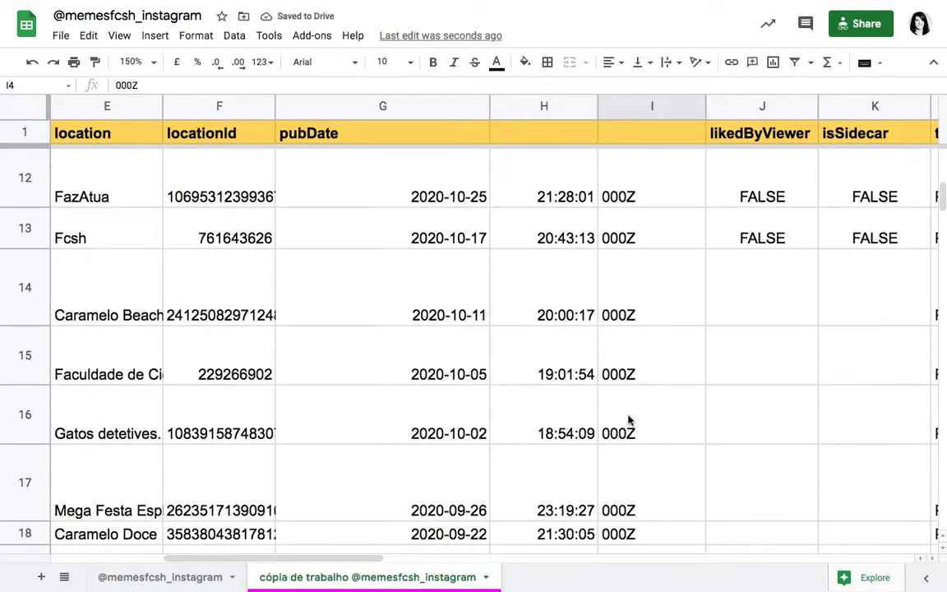
scroll(628, 418, "down", 15)
scroll(628, 419, "up", 20)
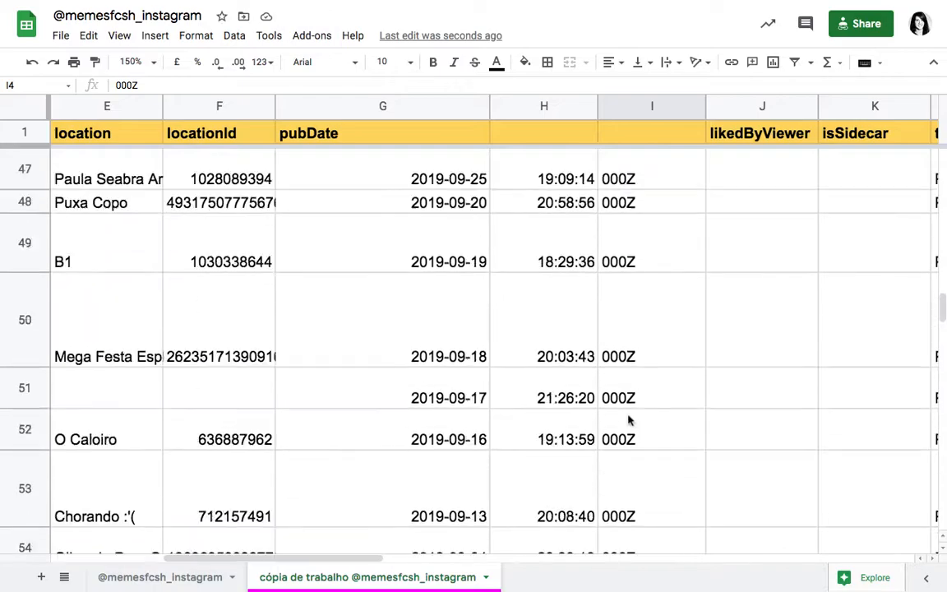
scroll(628, 420, "up", 3)
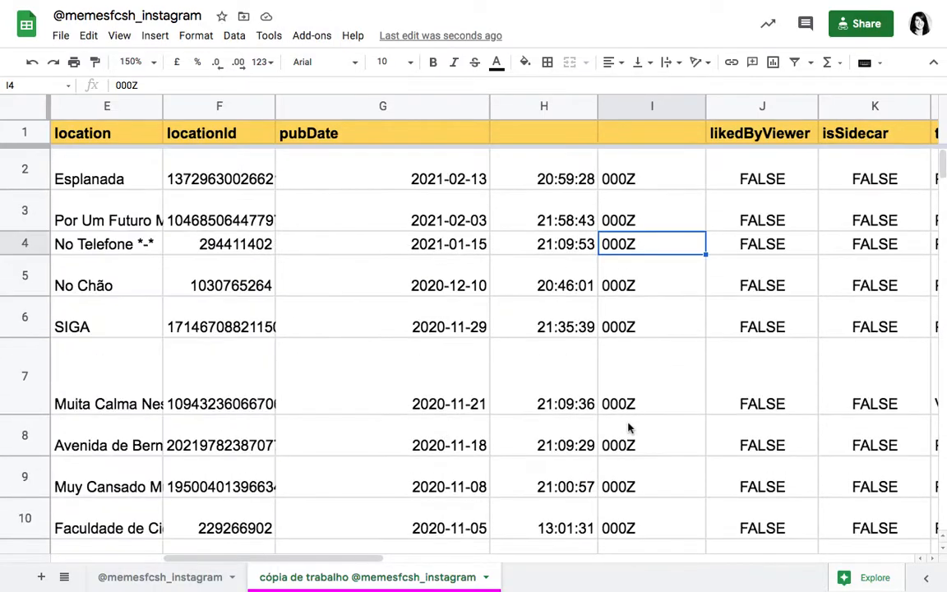
left_click(644, 107)
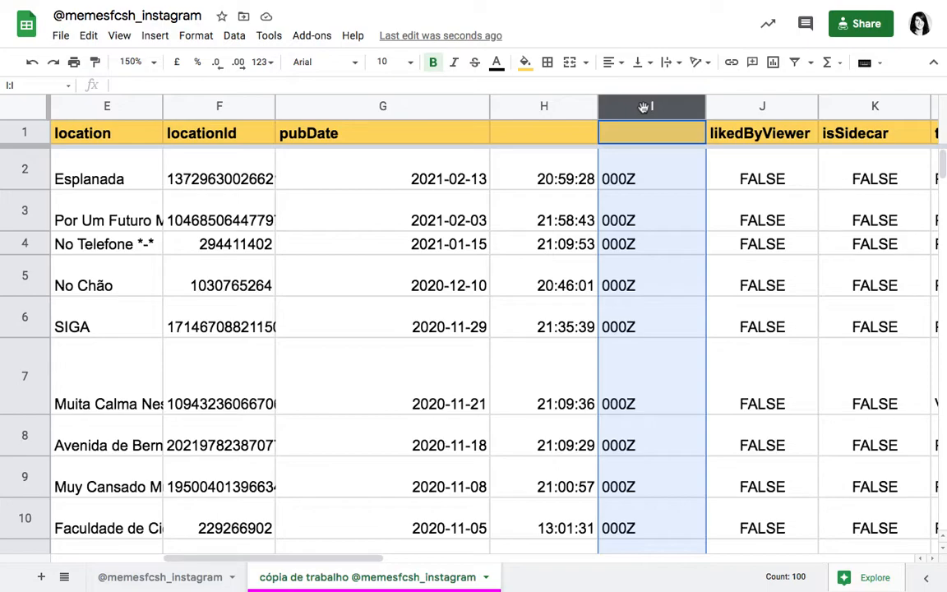
right_click(644, 107)
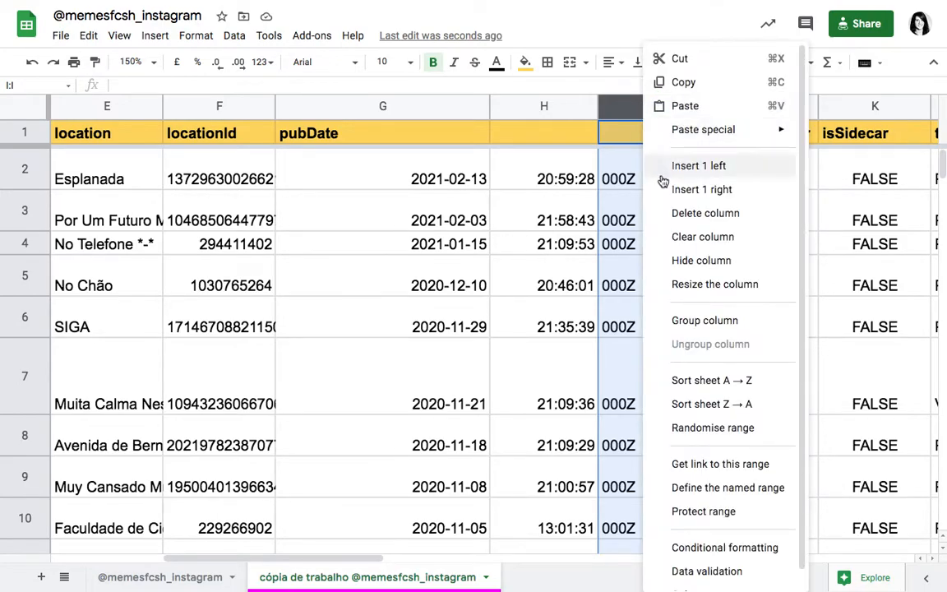
left_click(668, 213)
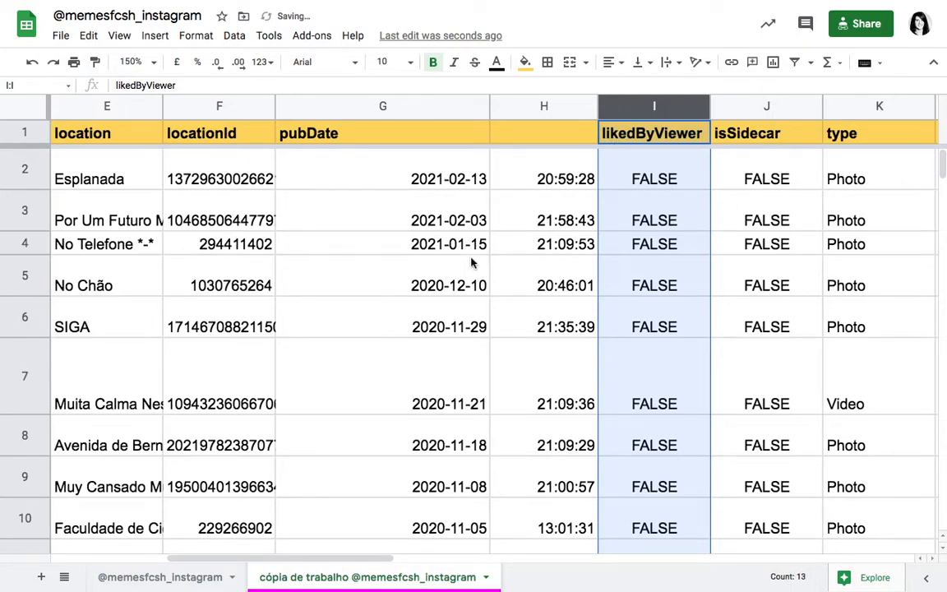
Step: Narrow the pubDate column to about half its width and enter "time" as the header of column H
left_click_drag(489, 107, 377, 109)
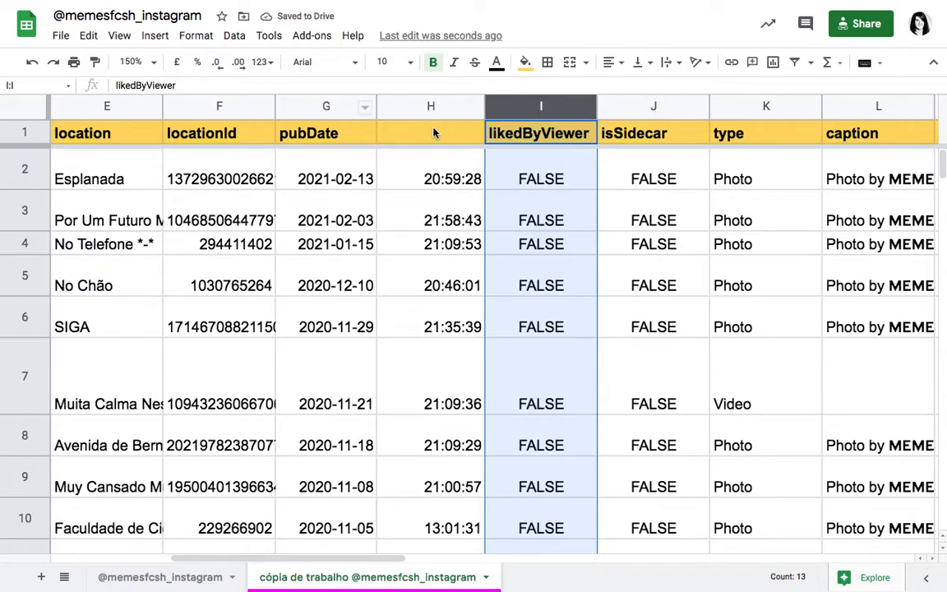
left_click(432, 132)
type("time")
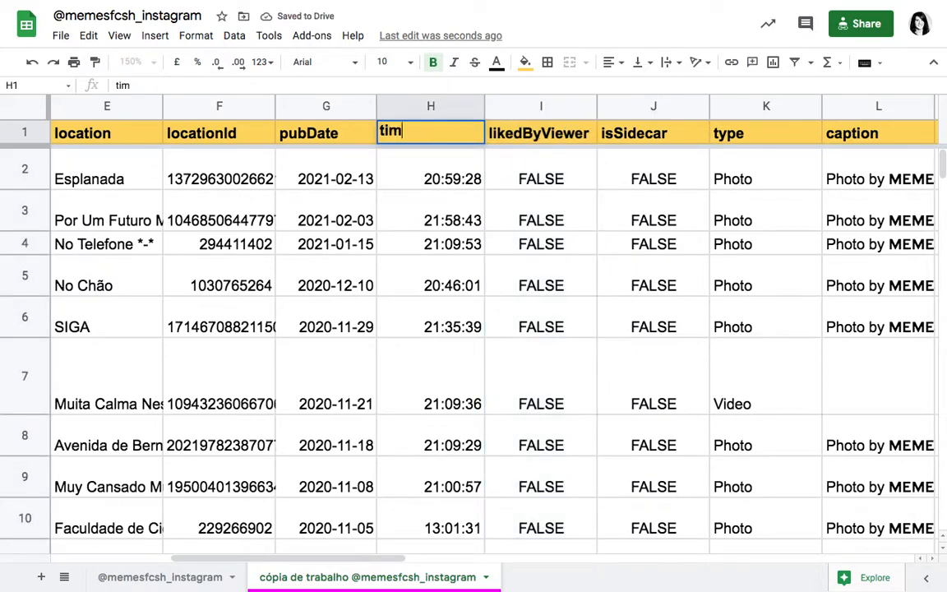
left_click(443, 240)
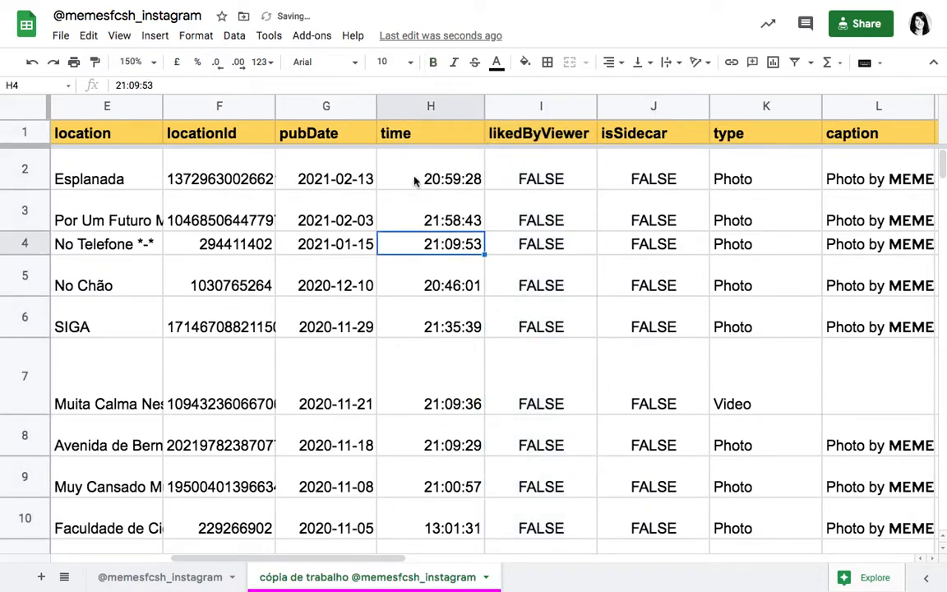
Step: Look through the separated pubDate and time columns down the rows, and check the columns from postUrl onward
scroll(463, 360, "down", 3)
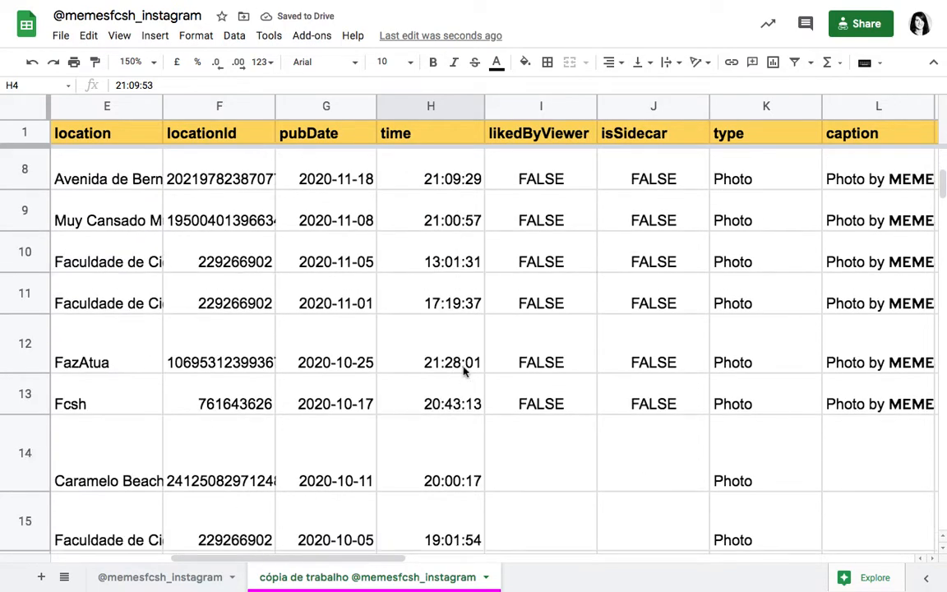
scroll(445, 344, "down", 8)
scroll(445, 344, "down", 3)
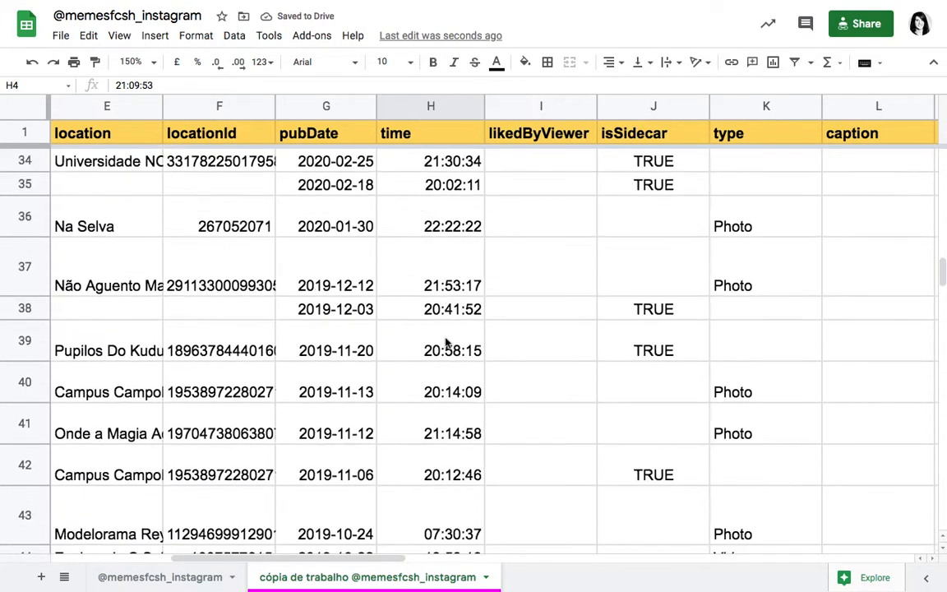
scroll(446, 344, "up", 11)
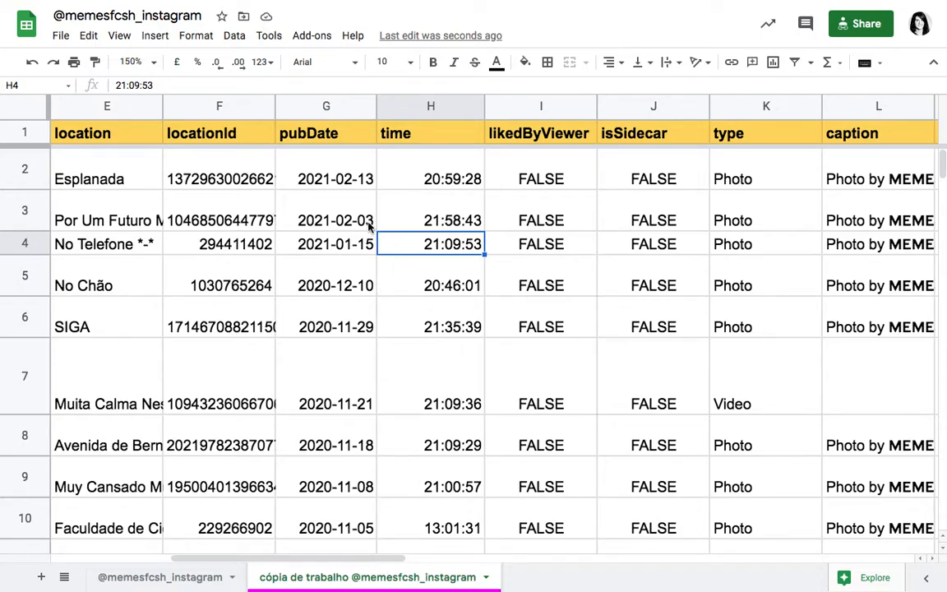
scroll(331, 206, "left", 5)
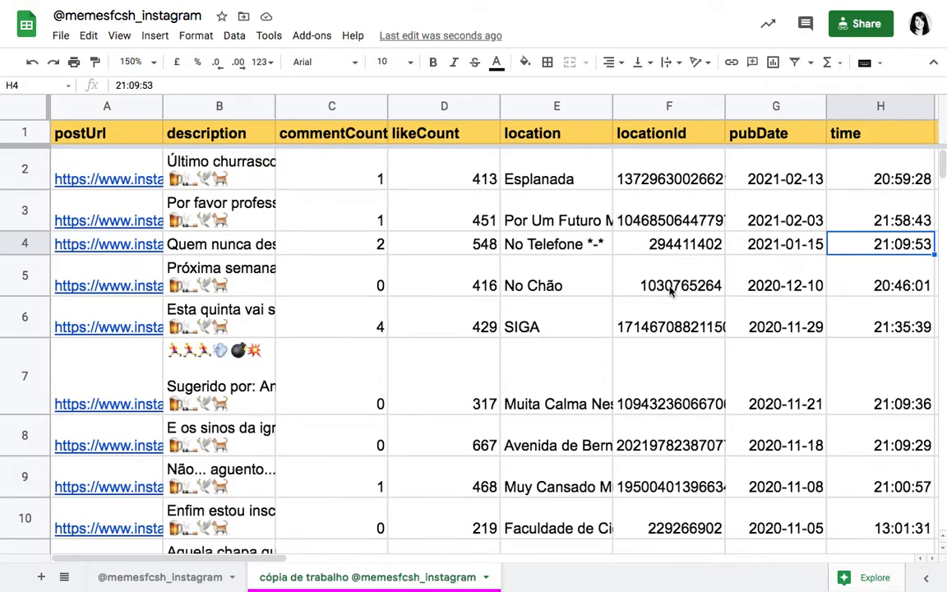
Step: Examine the videoUrl and query columns, including the profile link in the first query cell and how it spills into neighbouring columns
scroll(655, 274, "right", 3)
scroll(670, 290, "right", 10)
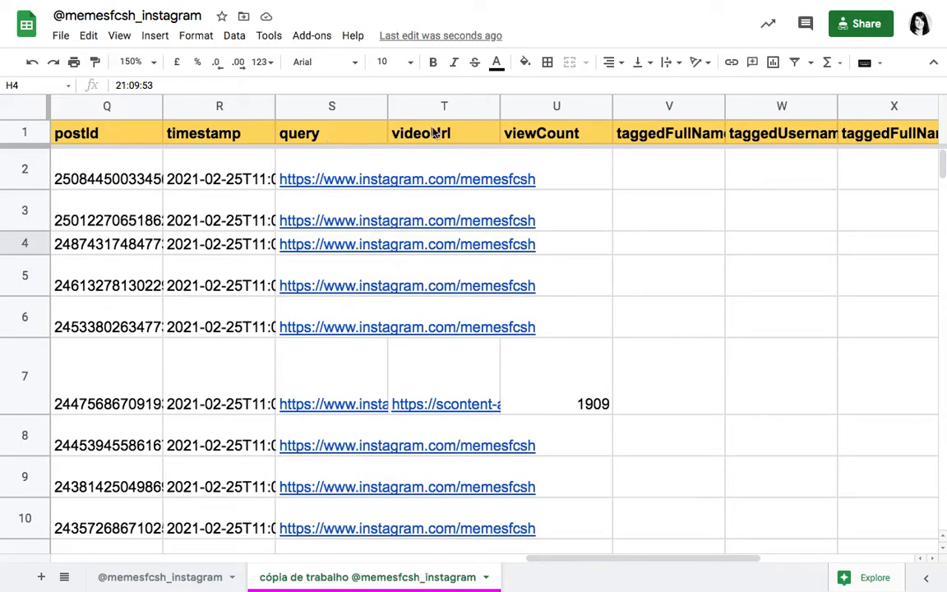
left_click(429, 110)
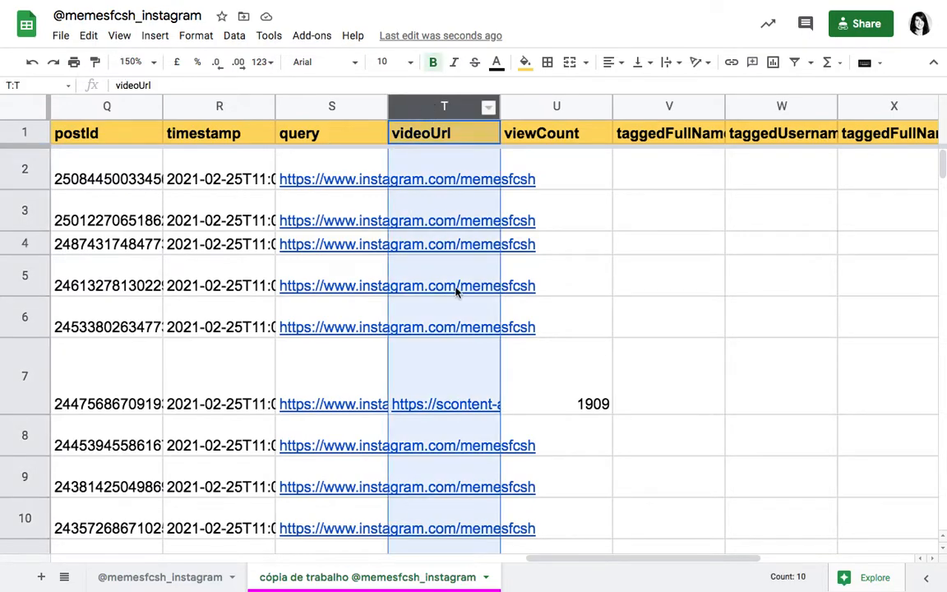
scroll(454, 289, "down", 10)
scroll(456, 292, "down", 15)
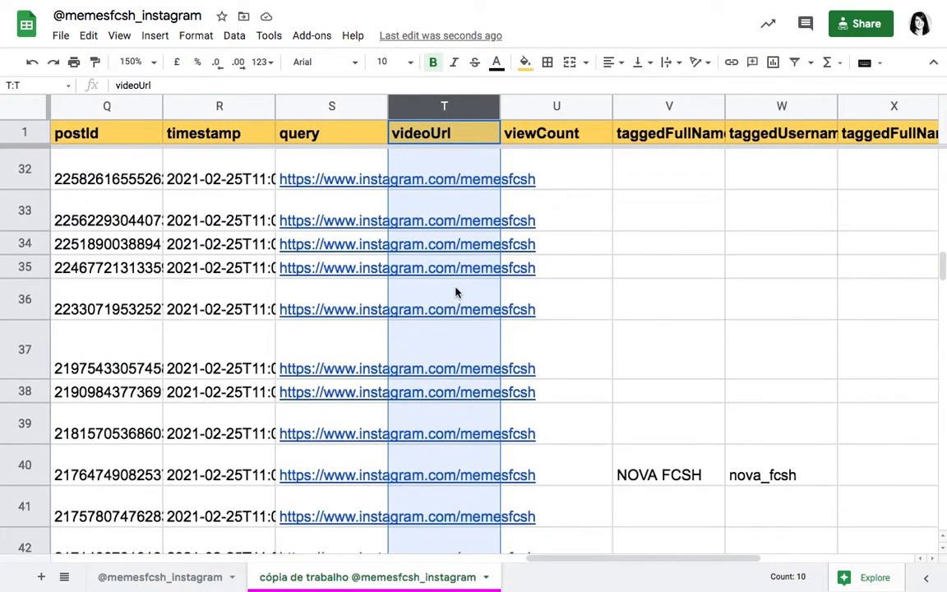
scroll(456, 292, "up", 20)
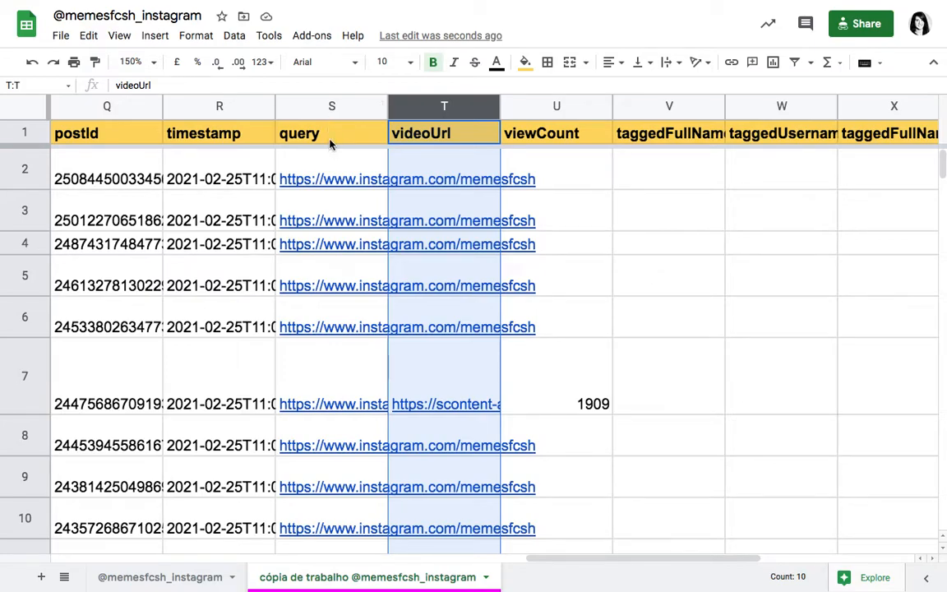
left_click(333, 170)
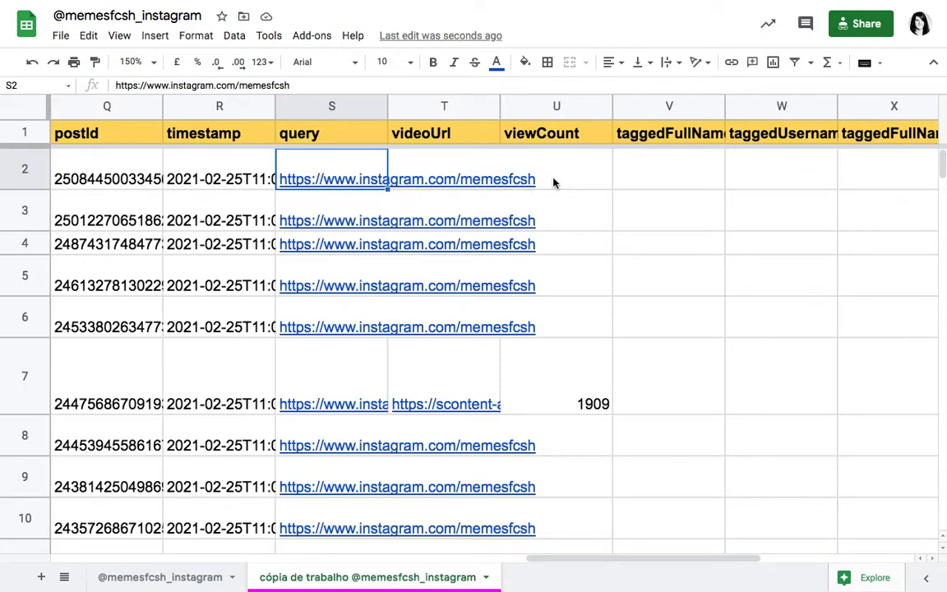
double_click(348, 164)
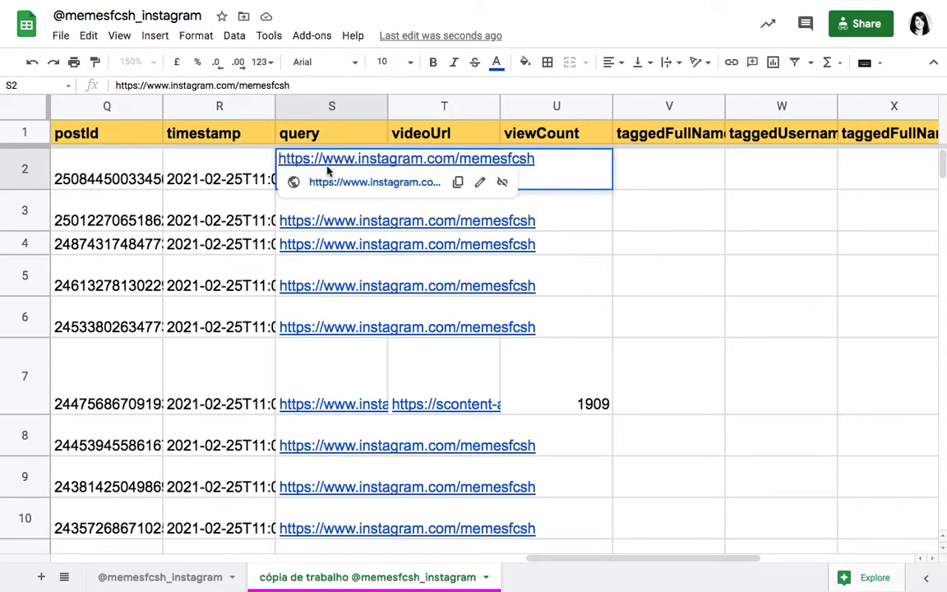
left_click(624, 226)
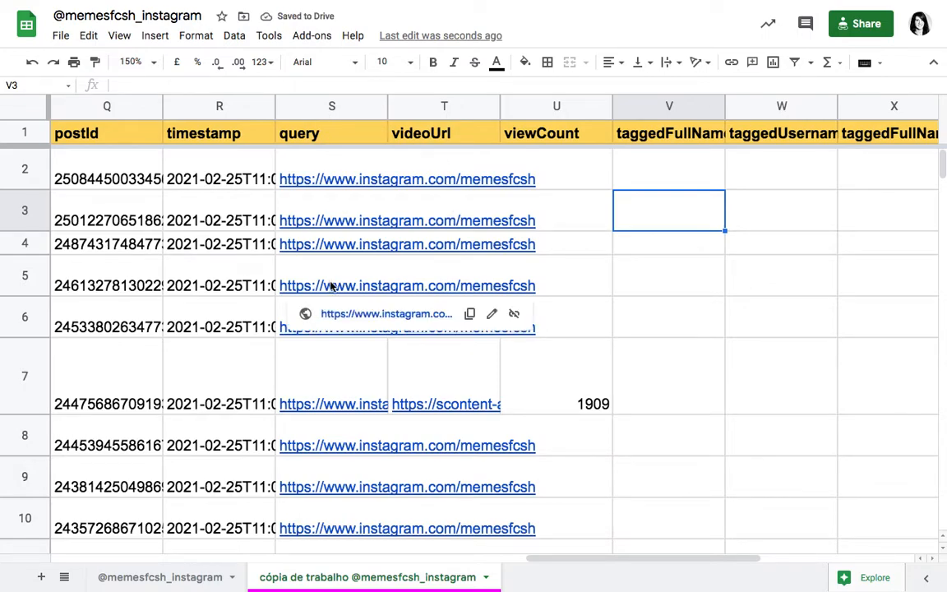
left_click(306, 105)
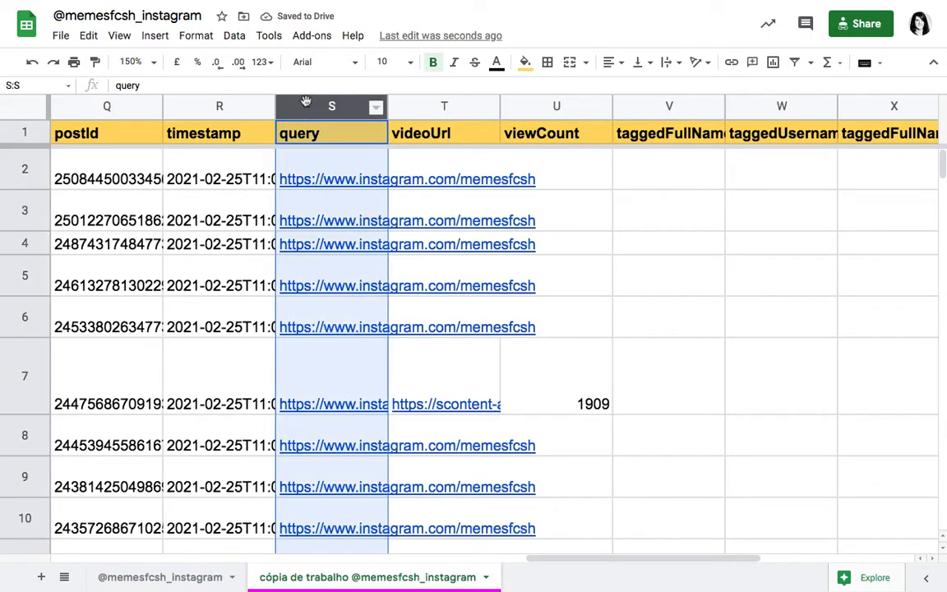
scroll(359, 354, "left", 10)
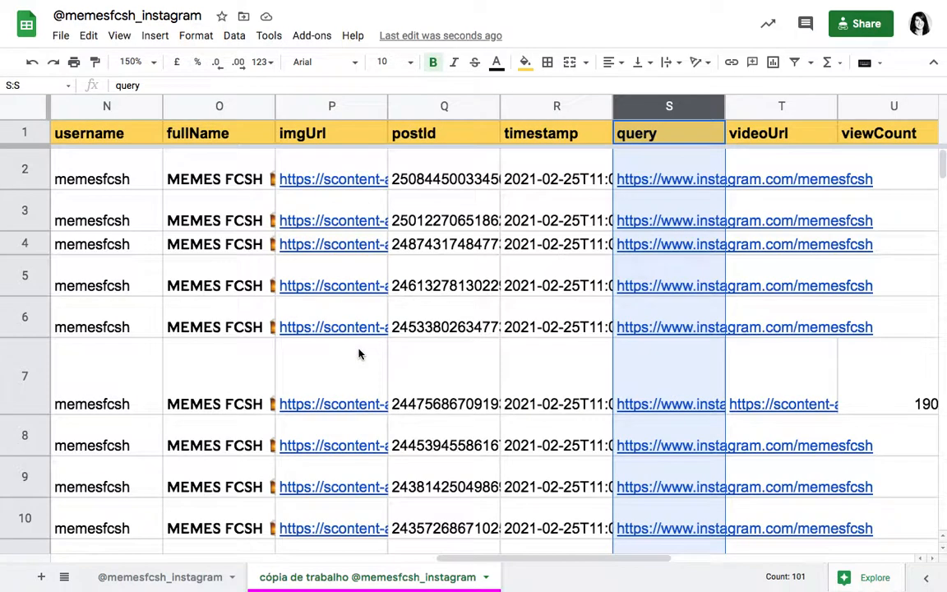
scroll(359, 353, "right", 8)
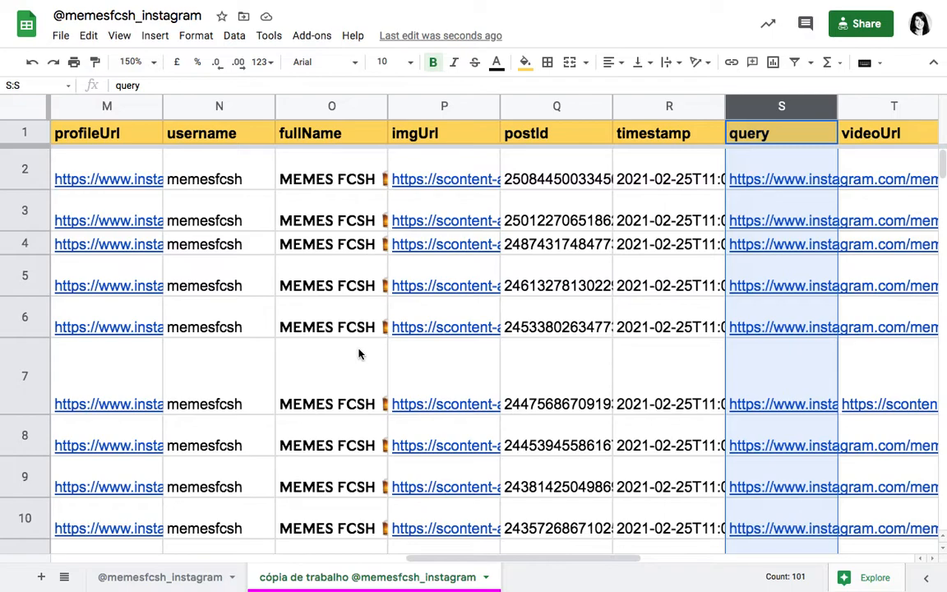
Step: Set the text wrapping of all cells in the working copy to Clip
key("ctrl+a")
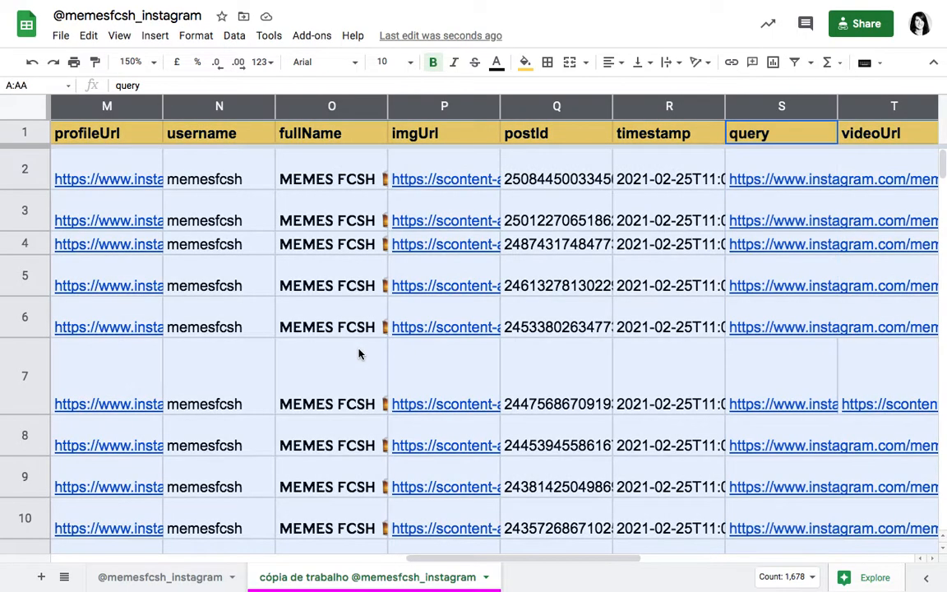
left_click(198, 37)
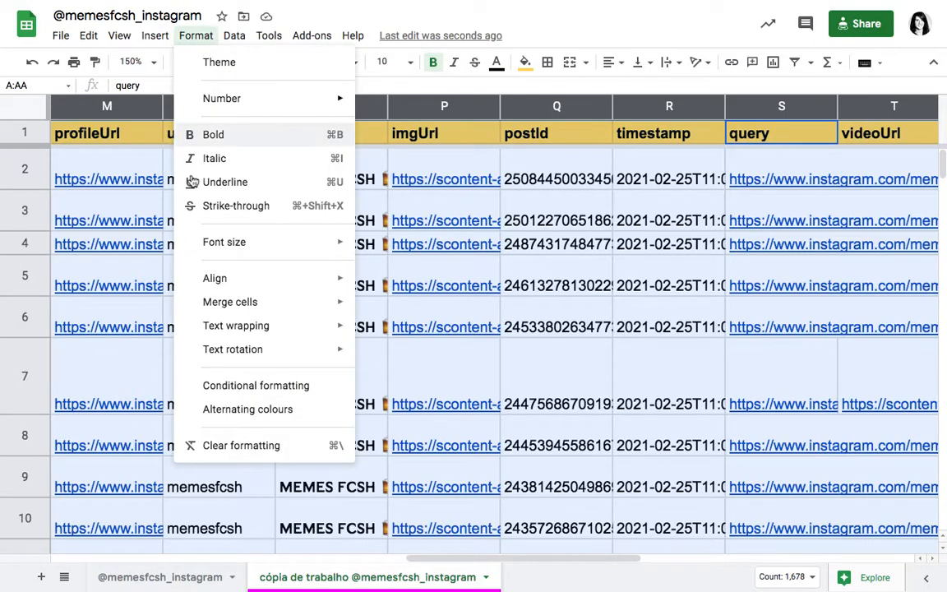
mouse_move(248, 331)
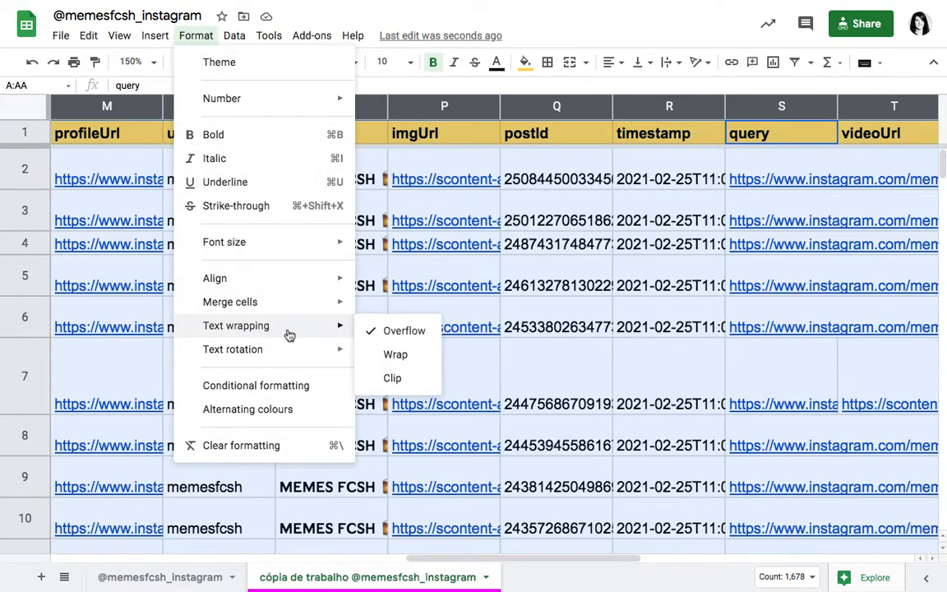
left_click(401, 383)
scroll(655, 355, "right", 8)
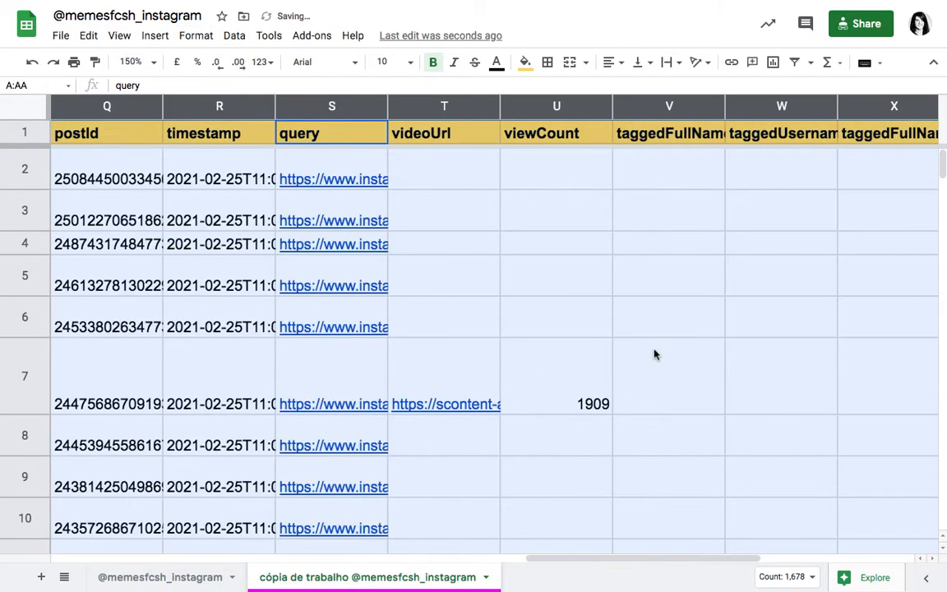
Step: Examine the video links in the videoUrl column and compare them with the type and isSidecar entries of the same rows
left_click(465, 361)
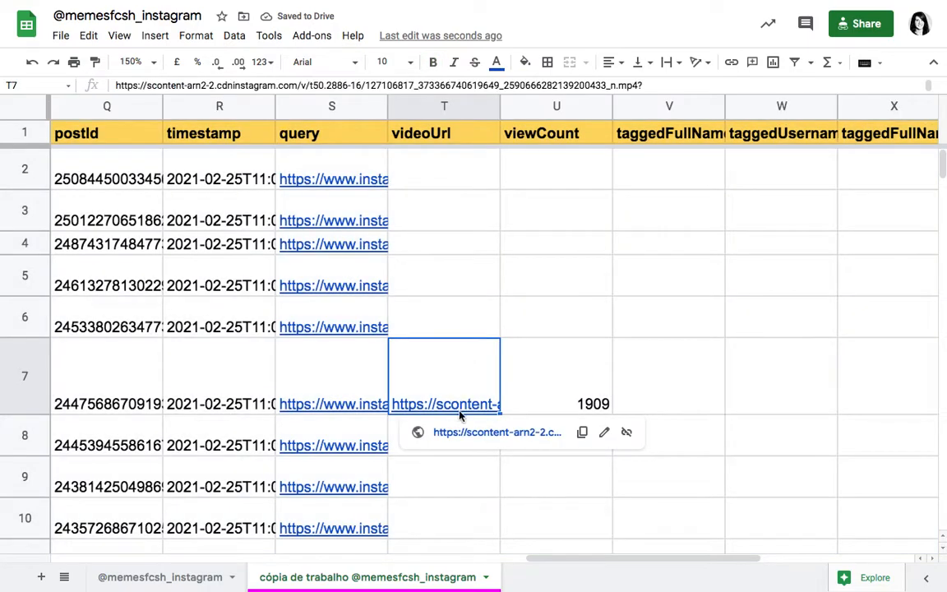
scroll(397, 355, "down", 5)
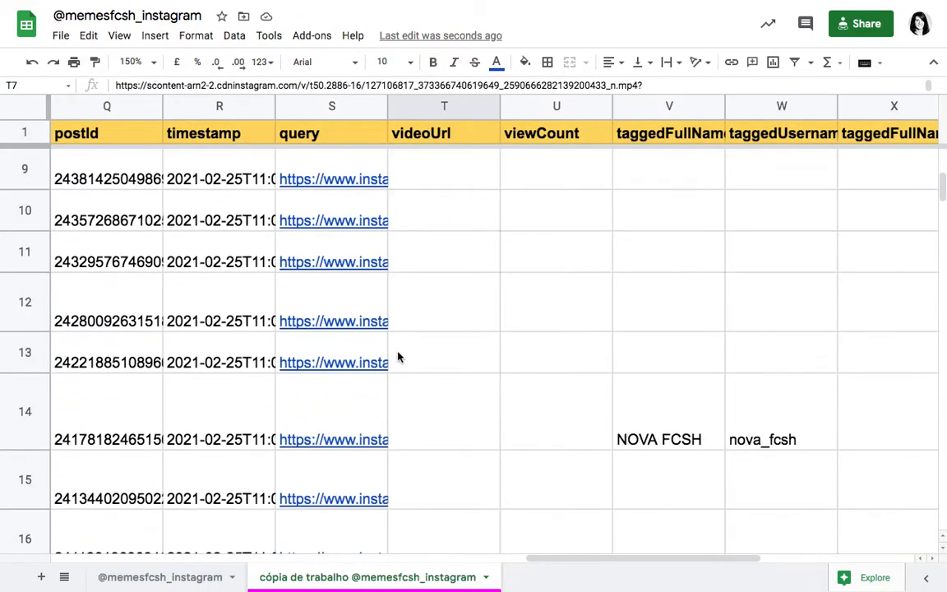
scroll(397, 355, "down", 4)
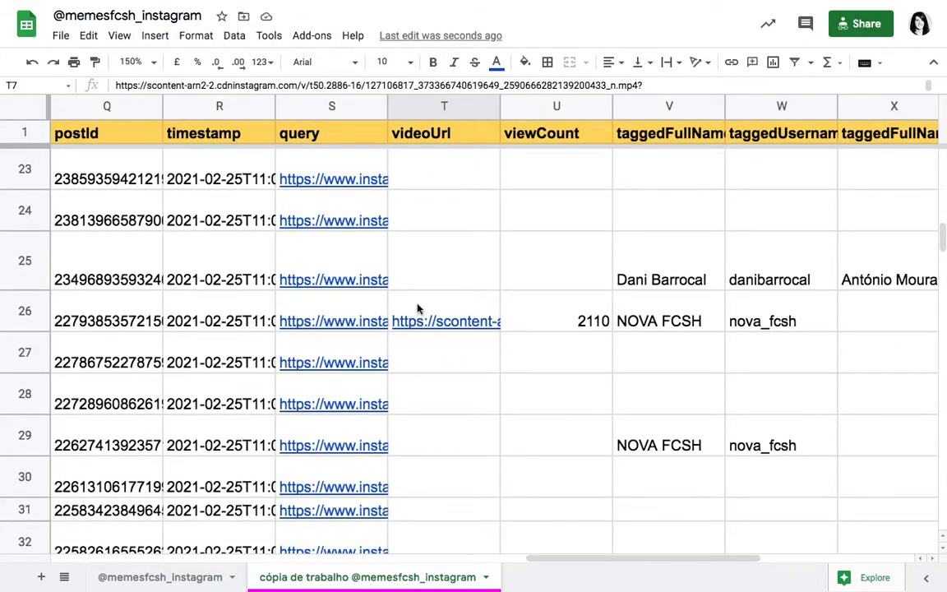
left_click(419, 309)
scroll(353, 296, "left", 6)
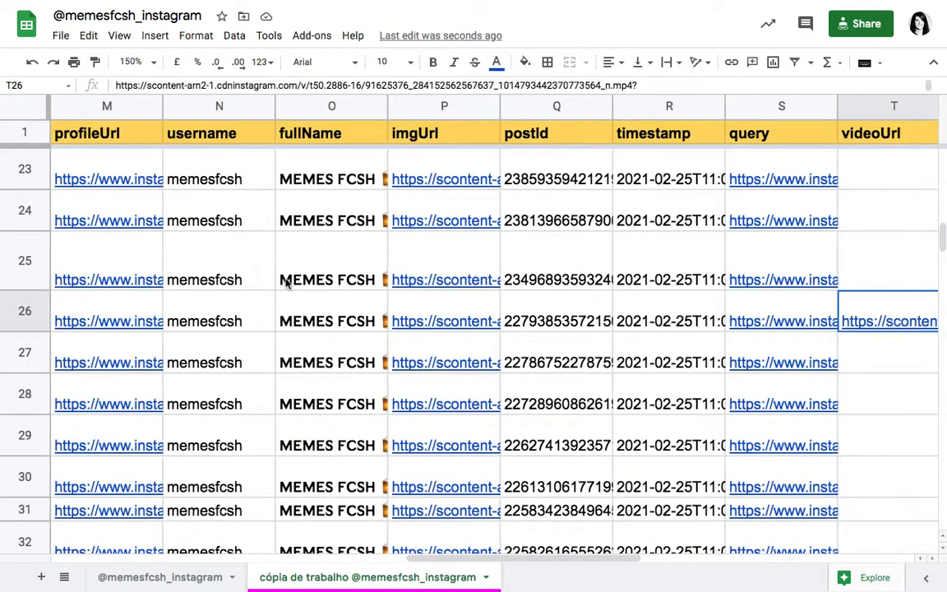
scroll(287, 282, "left", 4)
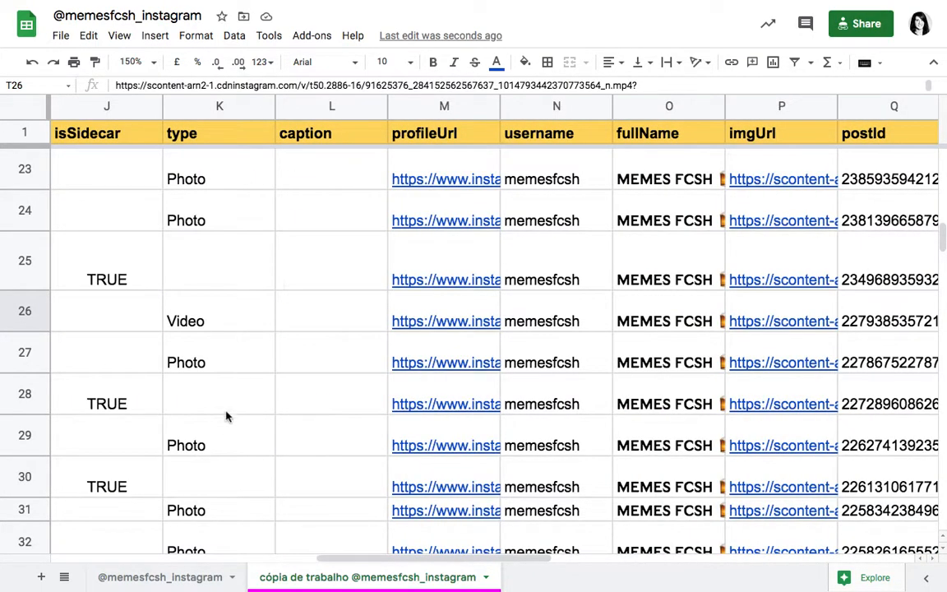
left_click(217, 443)
left_click(195, 320)
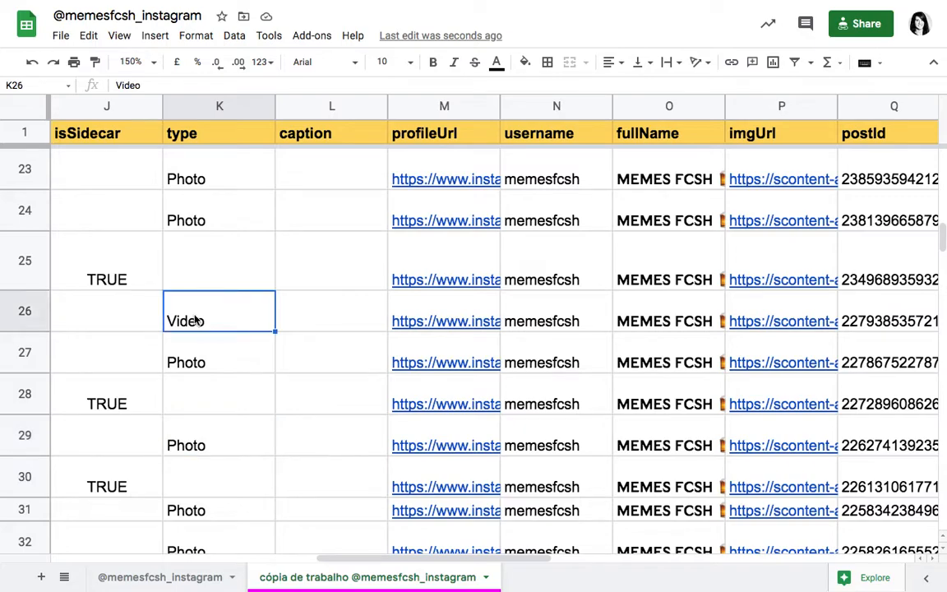
left_click(218, 394)
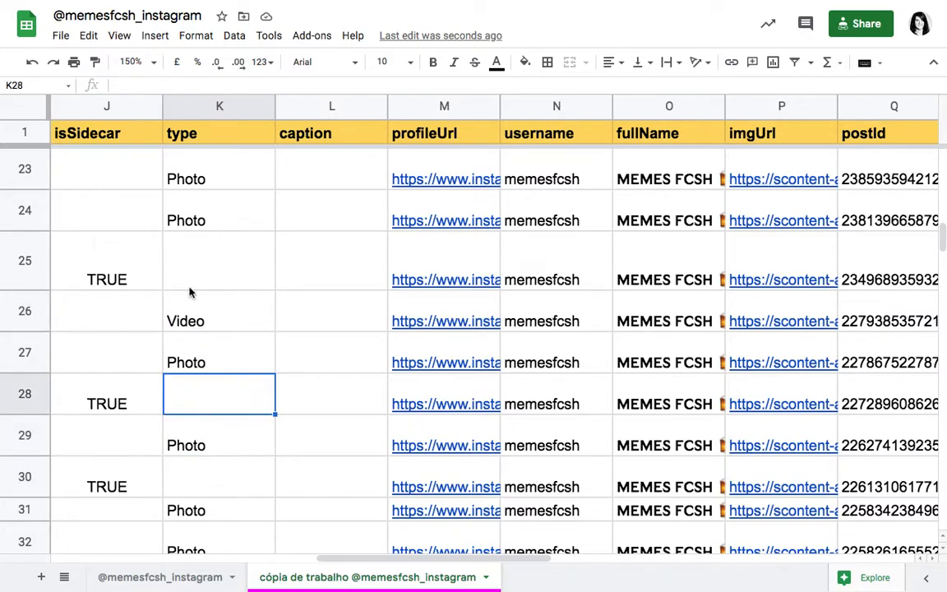
left_click(96, 136)
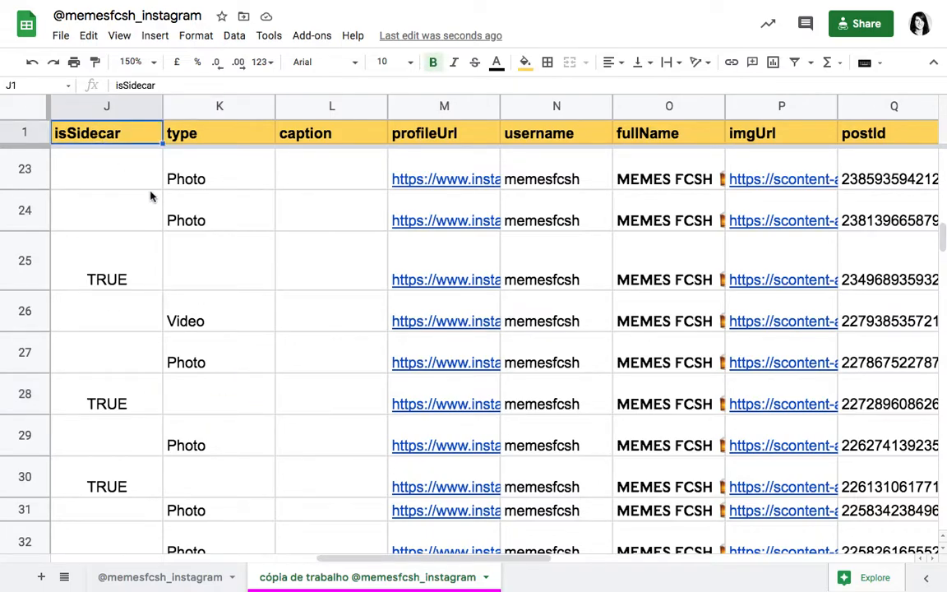
scroll(151, 196, "left", 10)
scroll(152, 195, "up", 10)
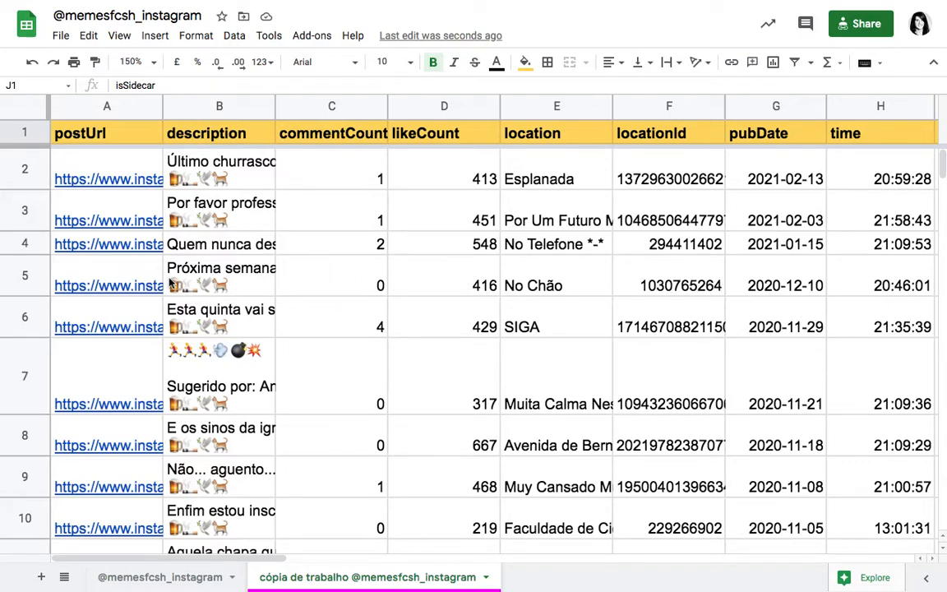
mouse_move(220, 4)
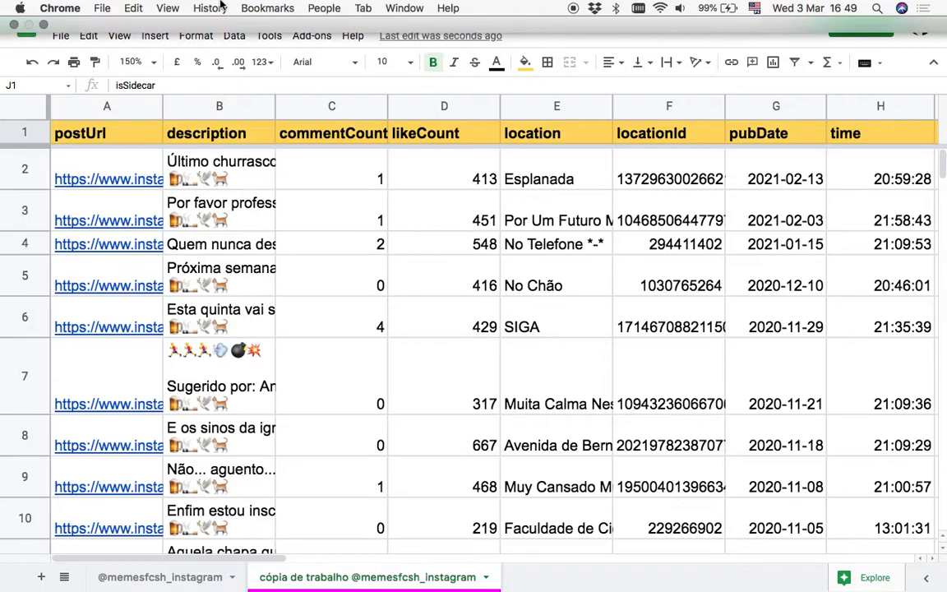
left_click(43, 25)
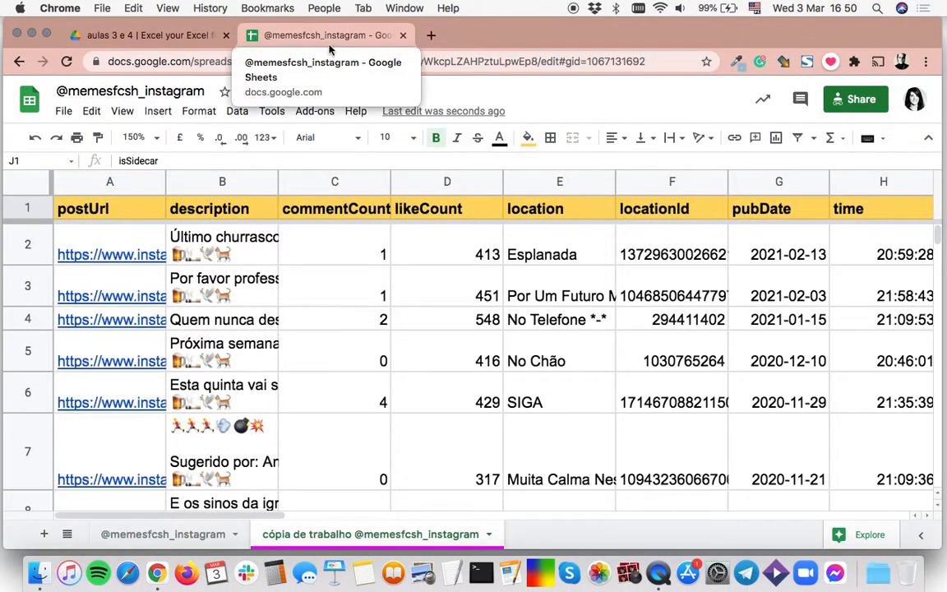
left_click(176, 46)
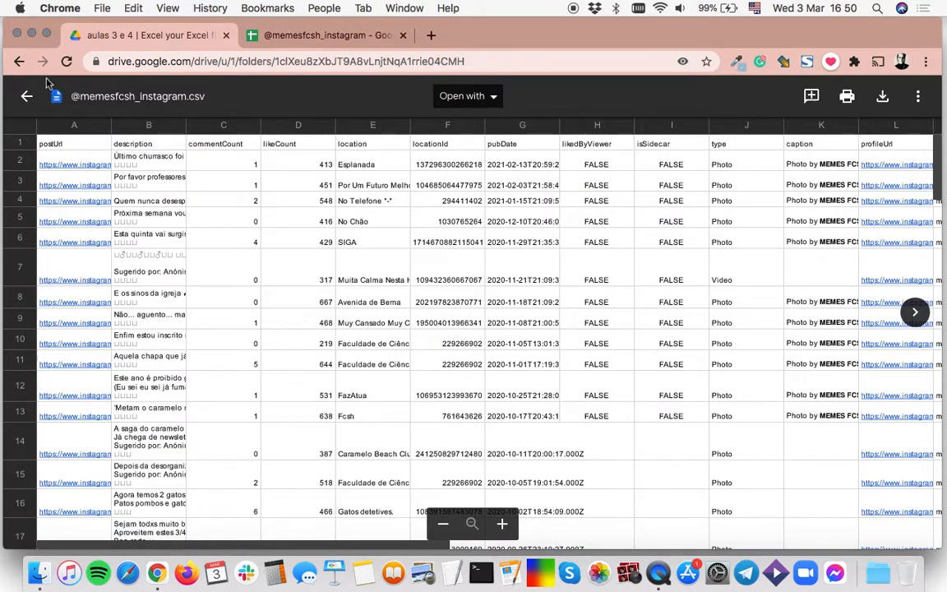
left_click(27, 97)
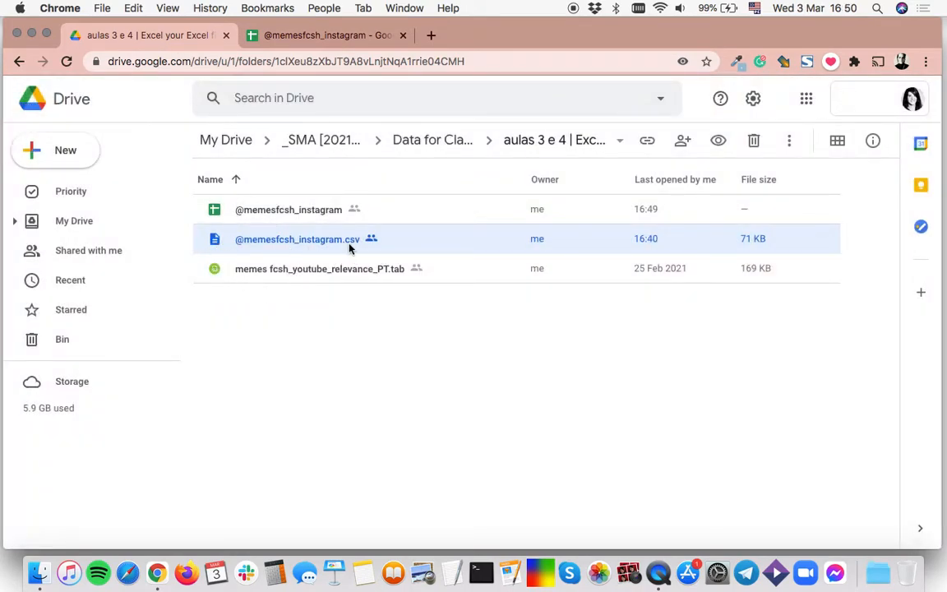
scroll(353, 251, "up", 5)
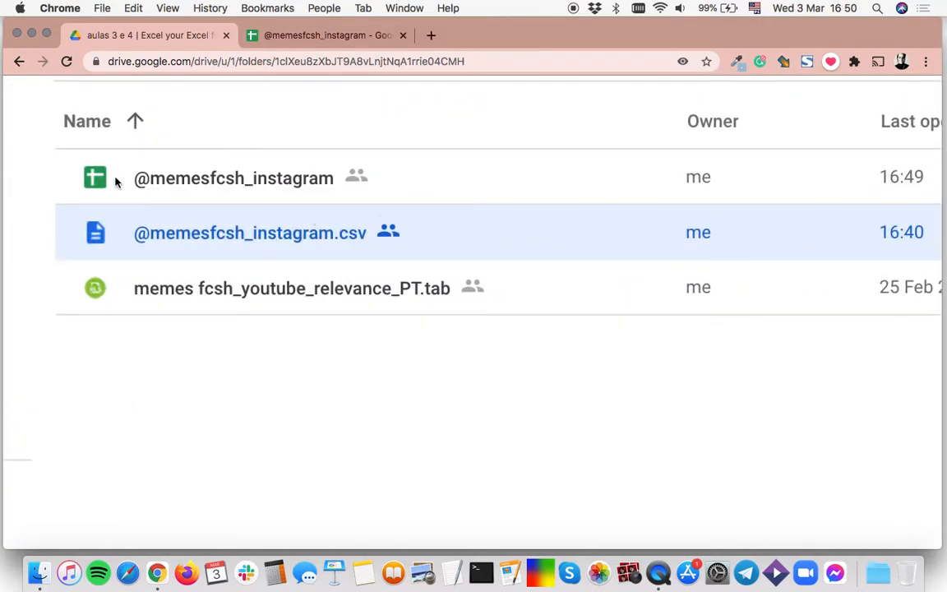
left_click(161, 184)
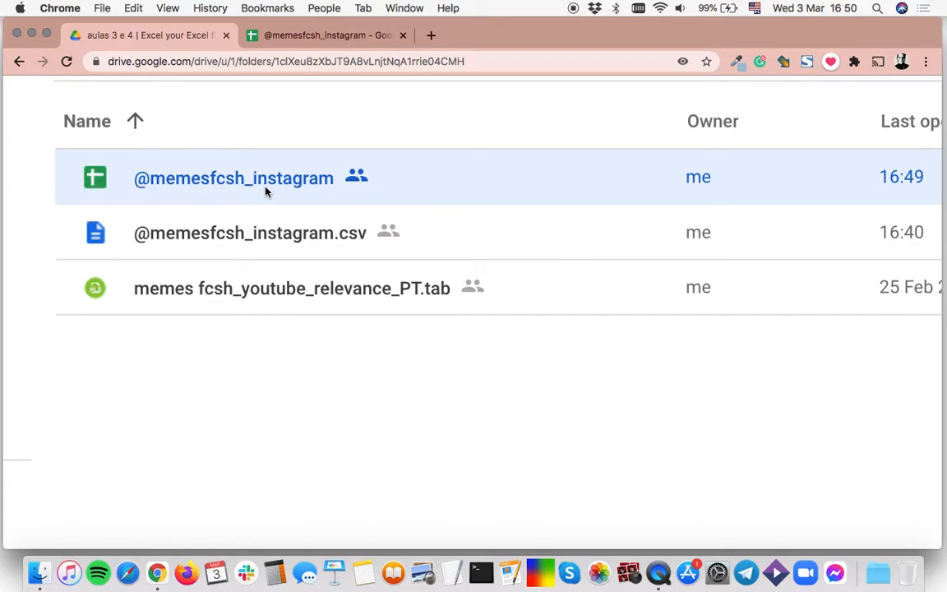
scroll(317, 249, "down", 5)
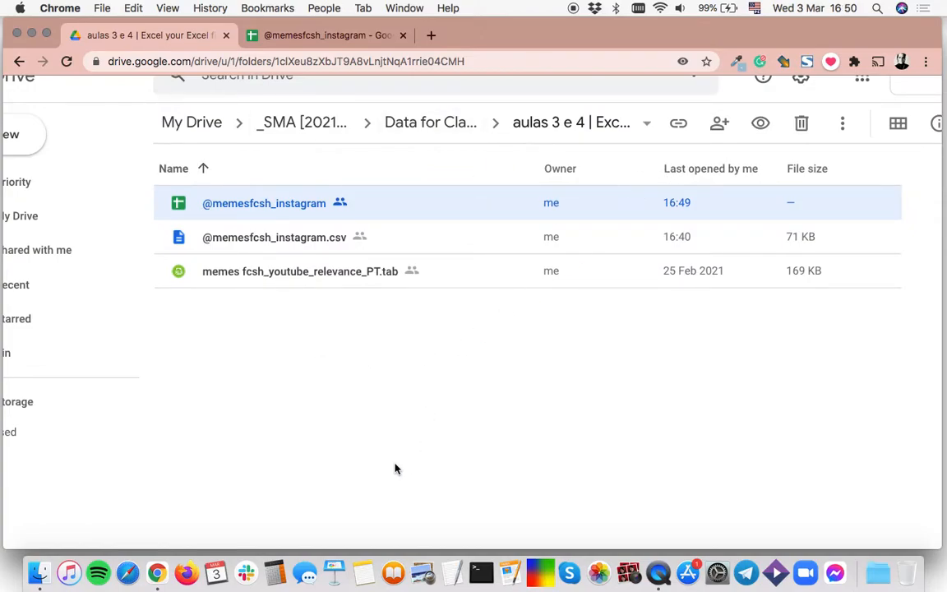
left_click(310, 36)
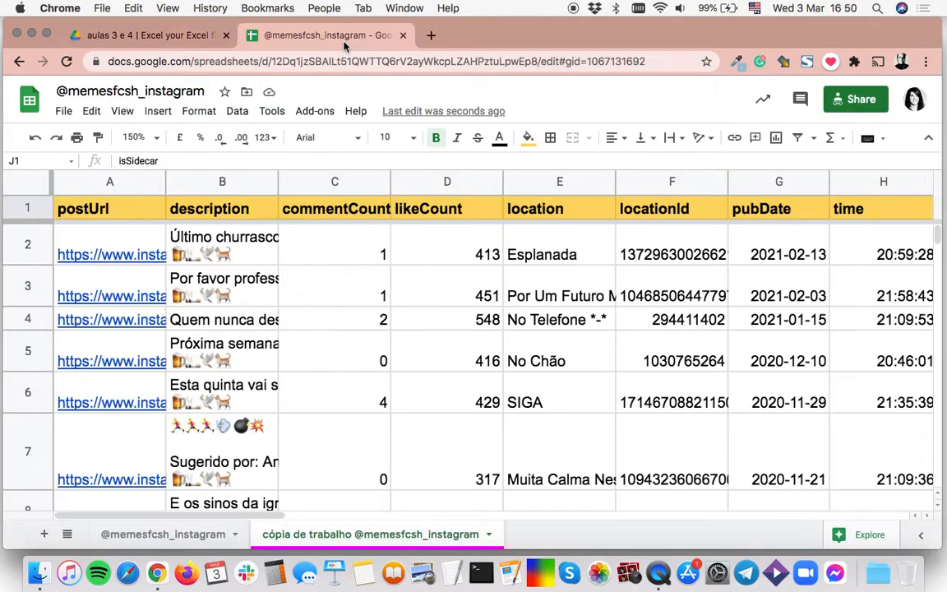